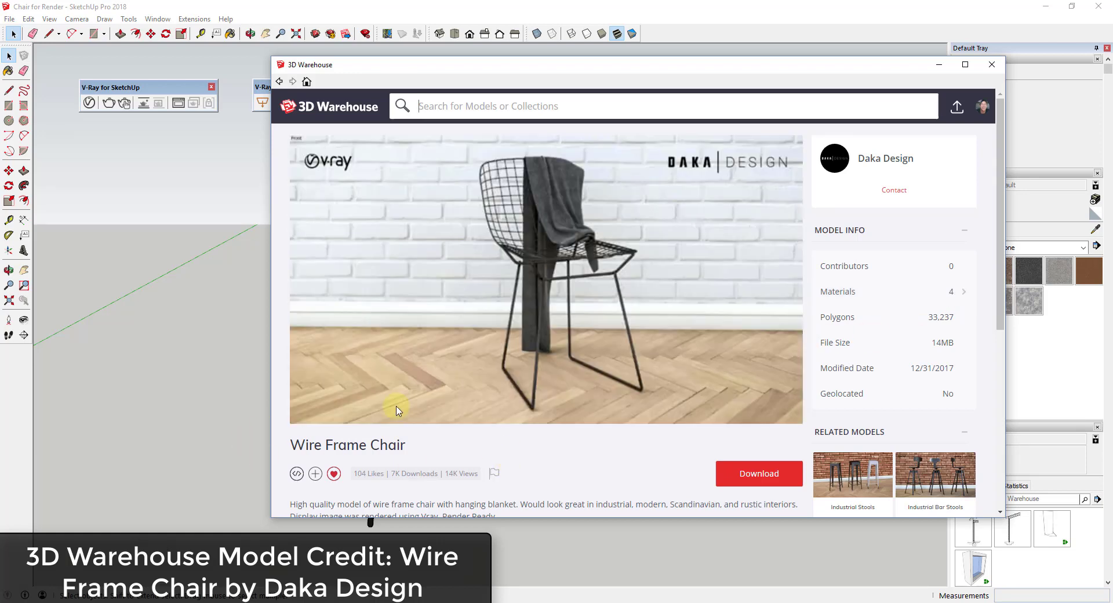
Step: Load the Wire Frame Chair by Daka Design from 3D Warehouse into the model
mouse_move(584, 410)
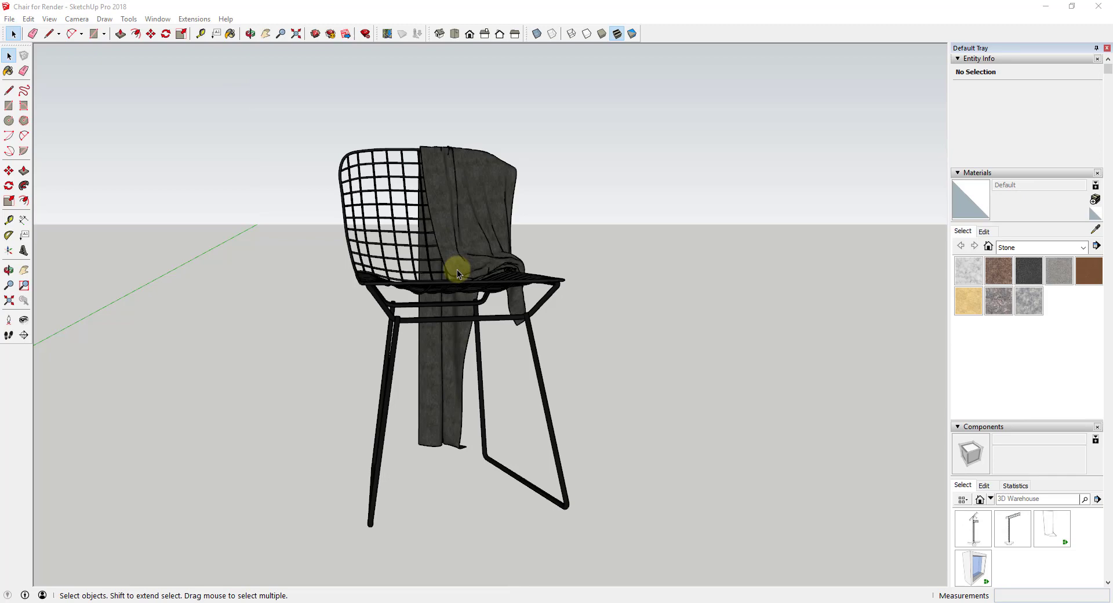
middle_click_drag(457, 269, 516, 272)
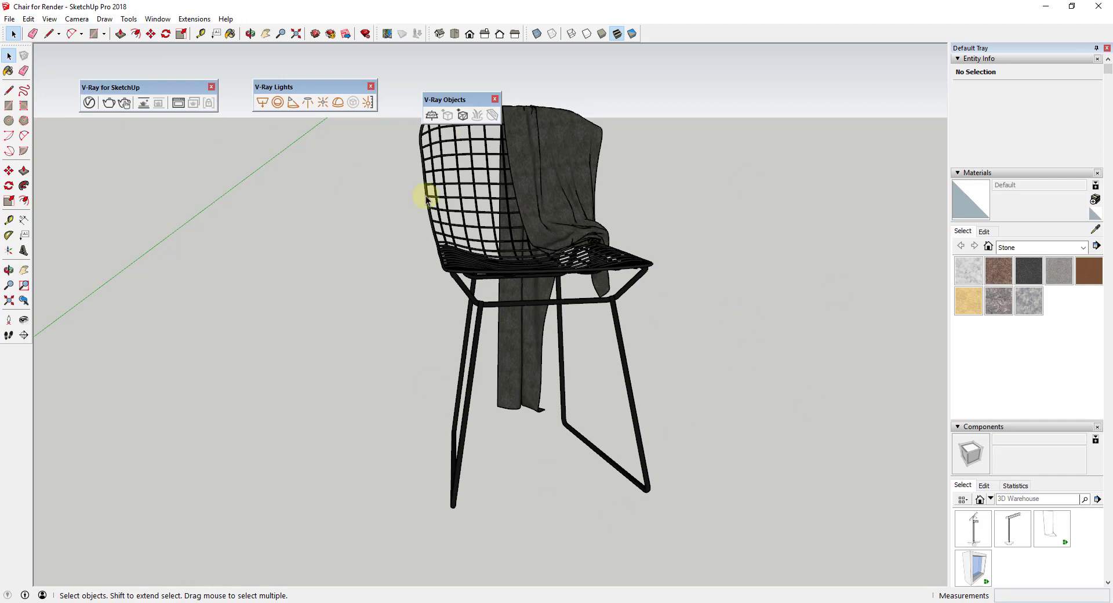
left_click(125, 102)
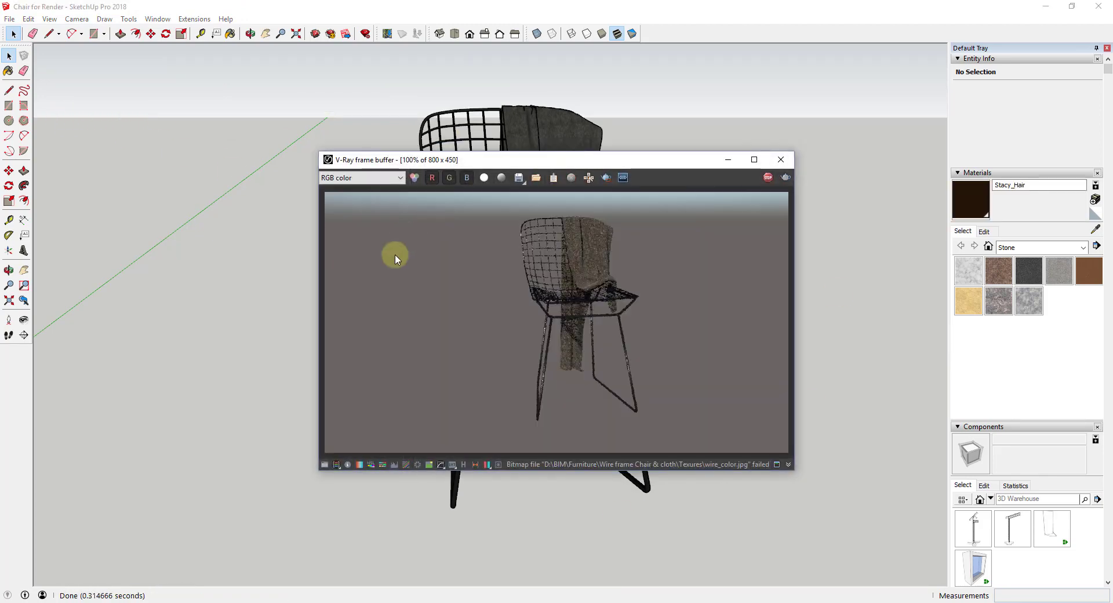
scroll(683, 131, "up", 1)
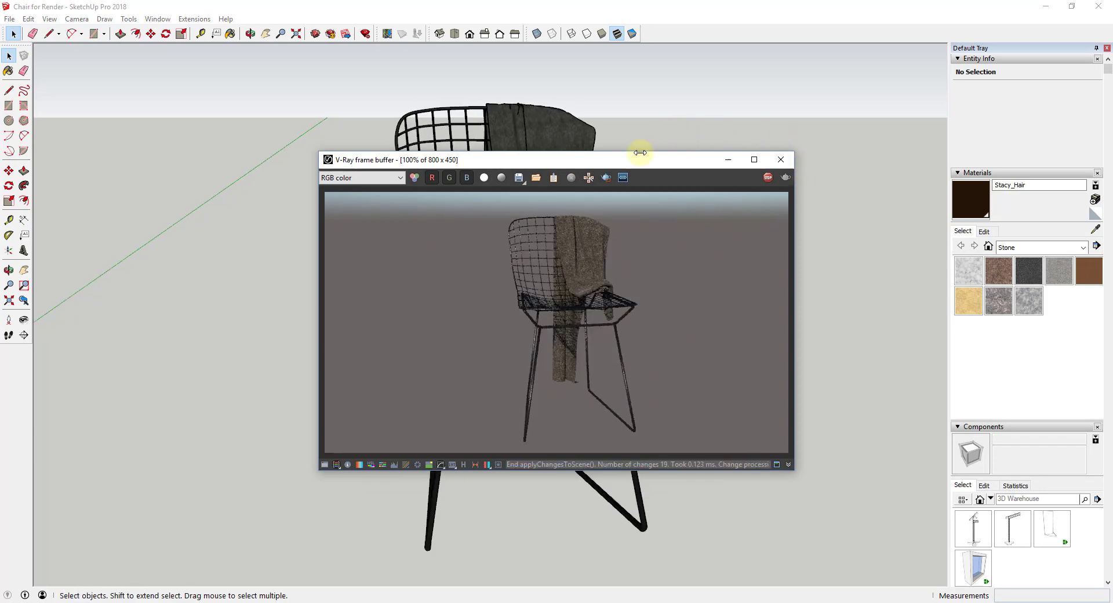
scroll(840, 318, "up", 1)
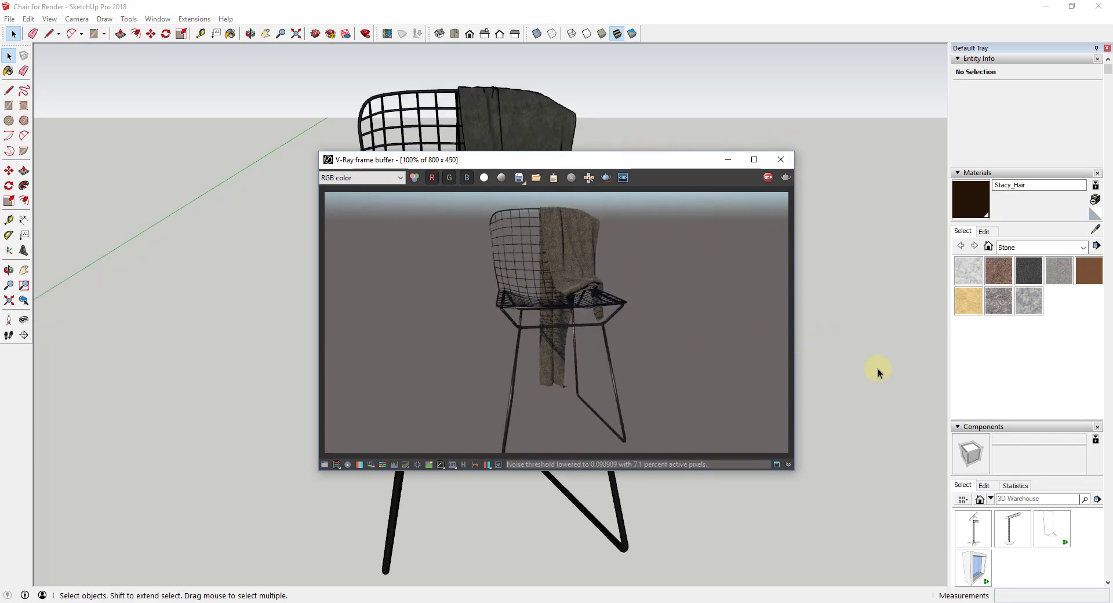
middle_click_drag(875, 373, 844, 373)
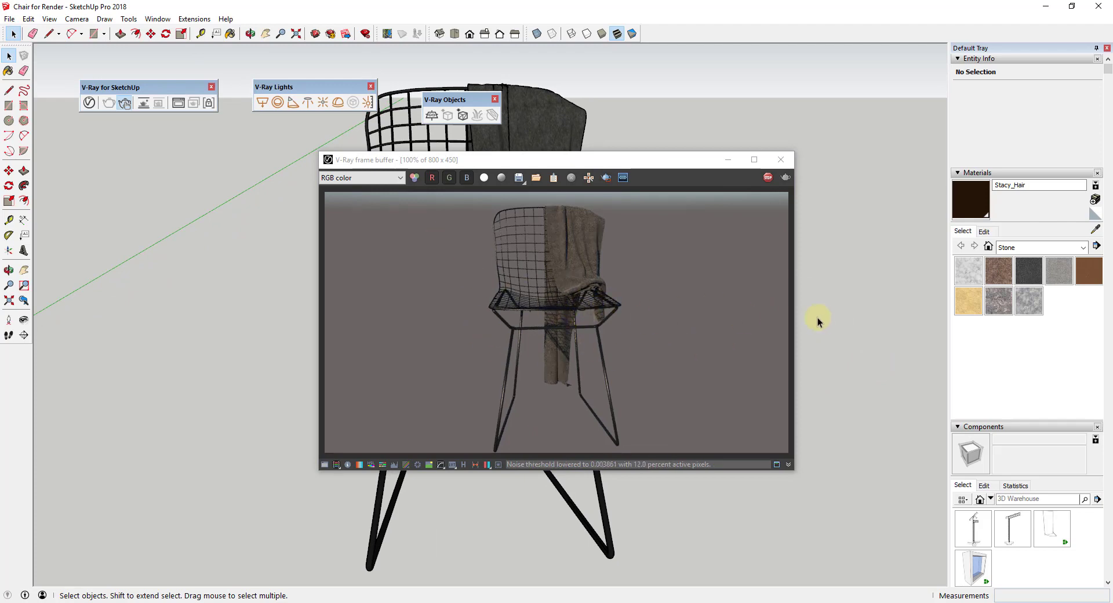
left_click_drag(551, 161, 350, 195)
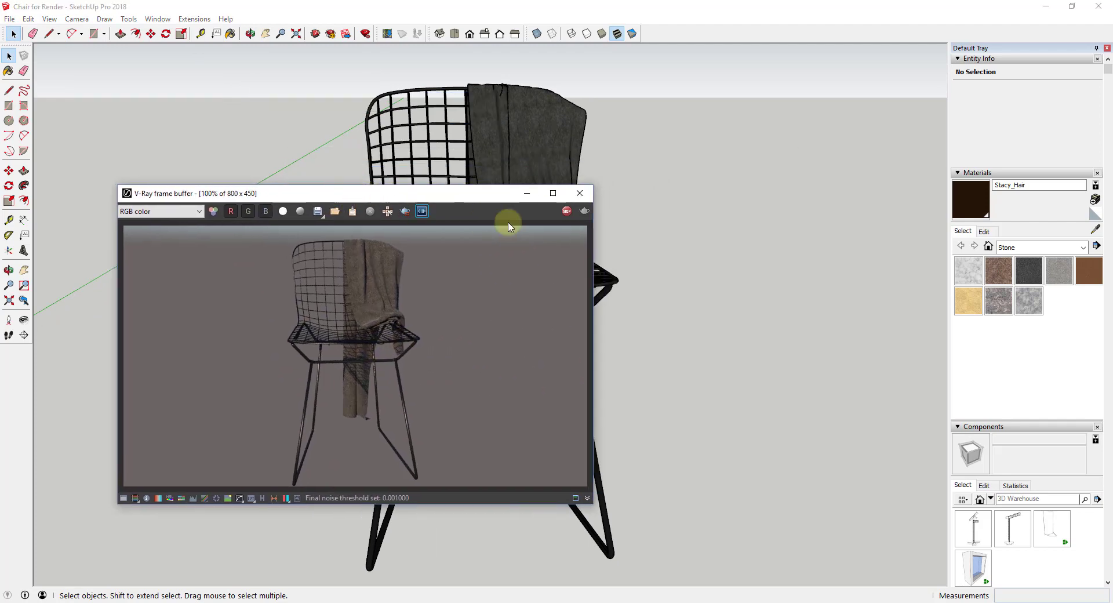
left_click(580, 193)
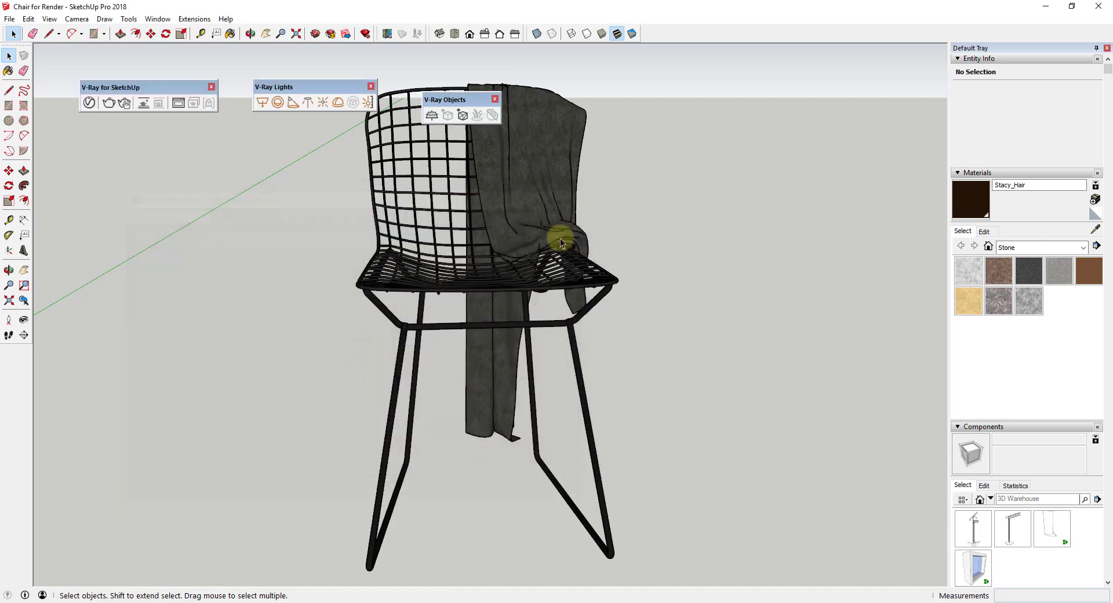
Step: Review the edge and face counts in Model Info Statistics, then select the whole chair component
left_click(165, 19)
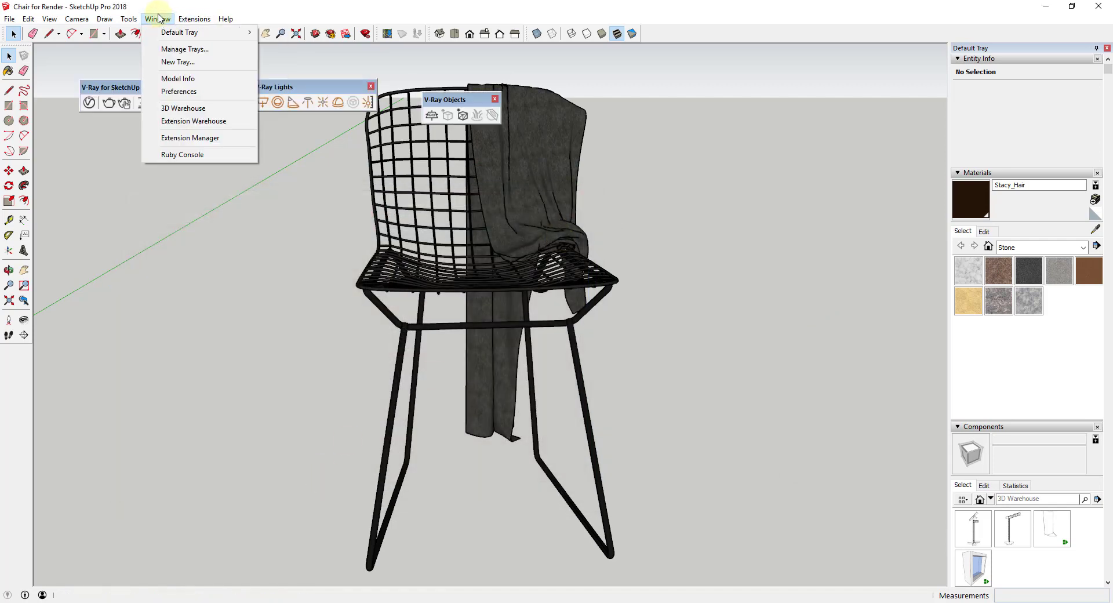
left_click(179, 79)
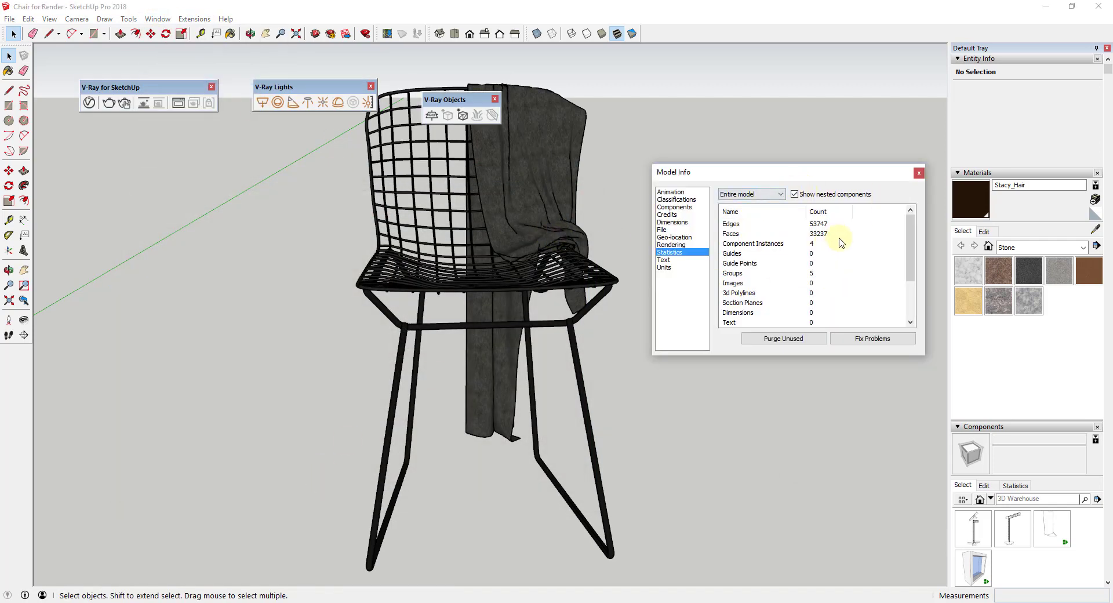
left_click(919, 173)
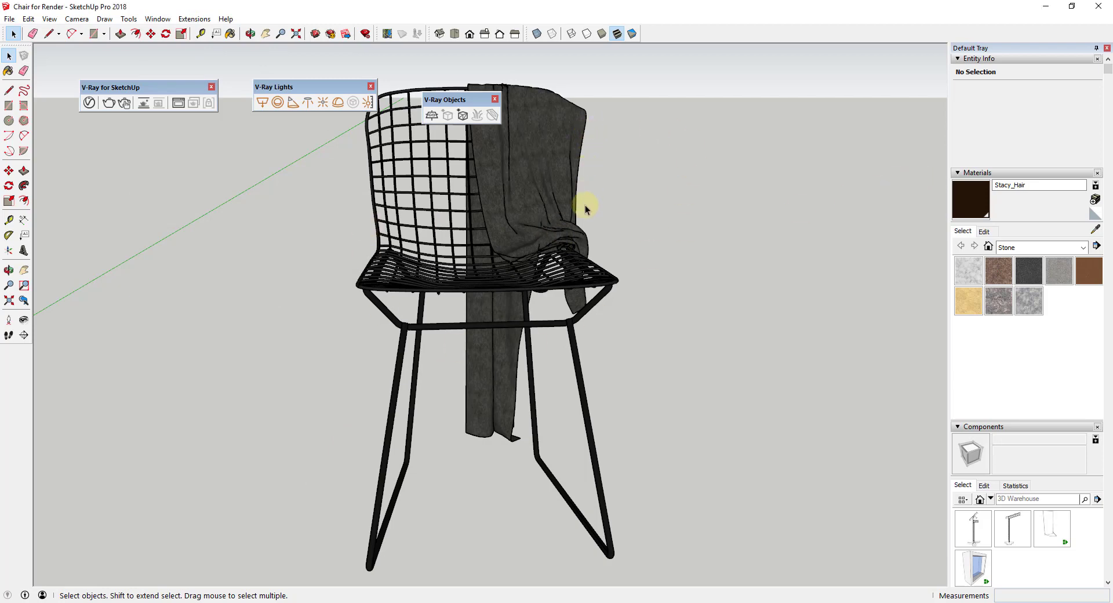
scroll(568, 211, "down", 3)
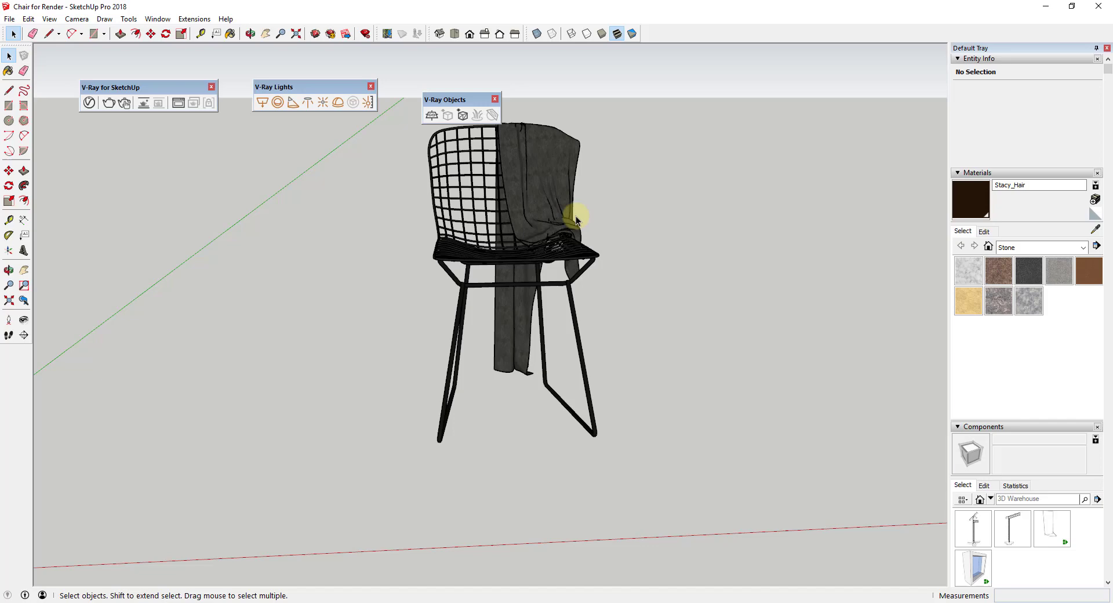
left_click(501, 185)
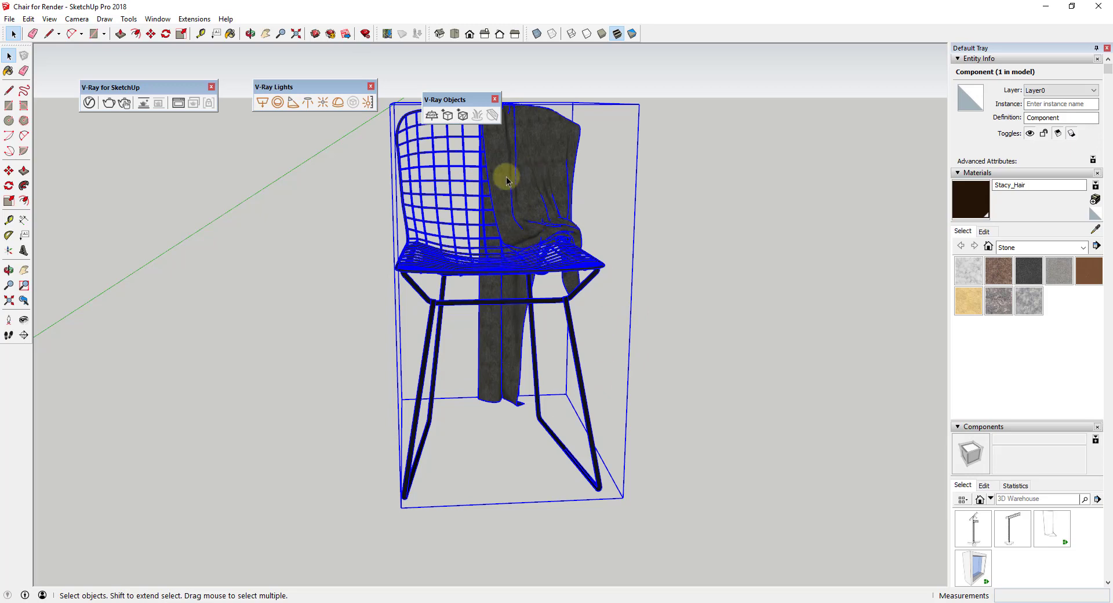
Step: Set the chair's proxy export path to 'Vray Chair' in the 06 Importing Vray Proxies folder
left_click(663, 228)
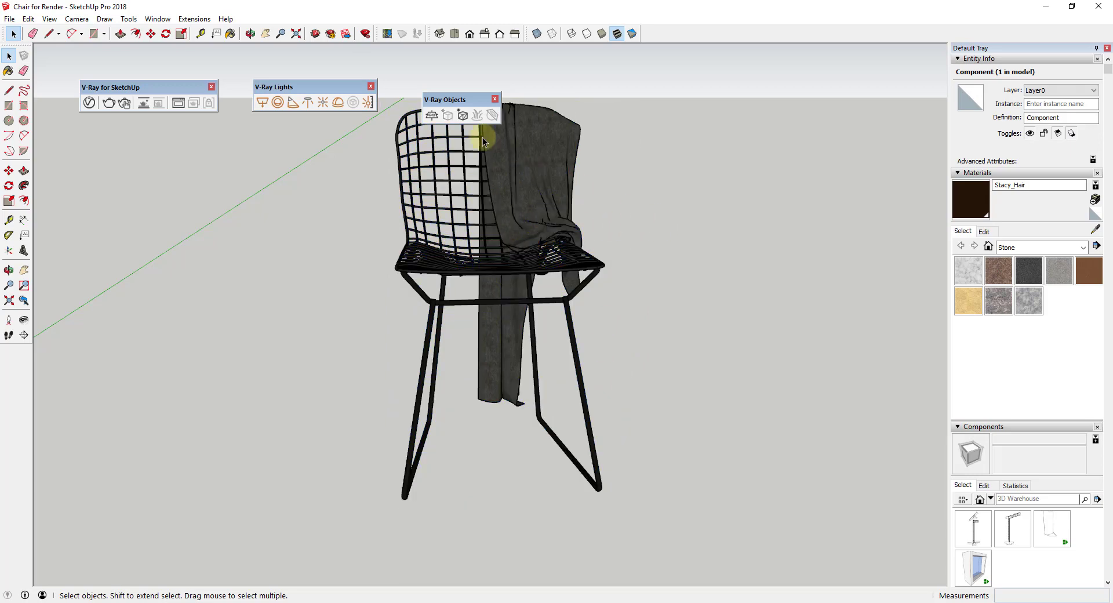
left_click(486, 236)
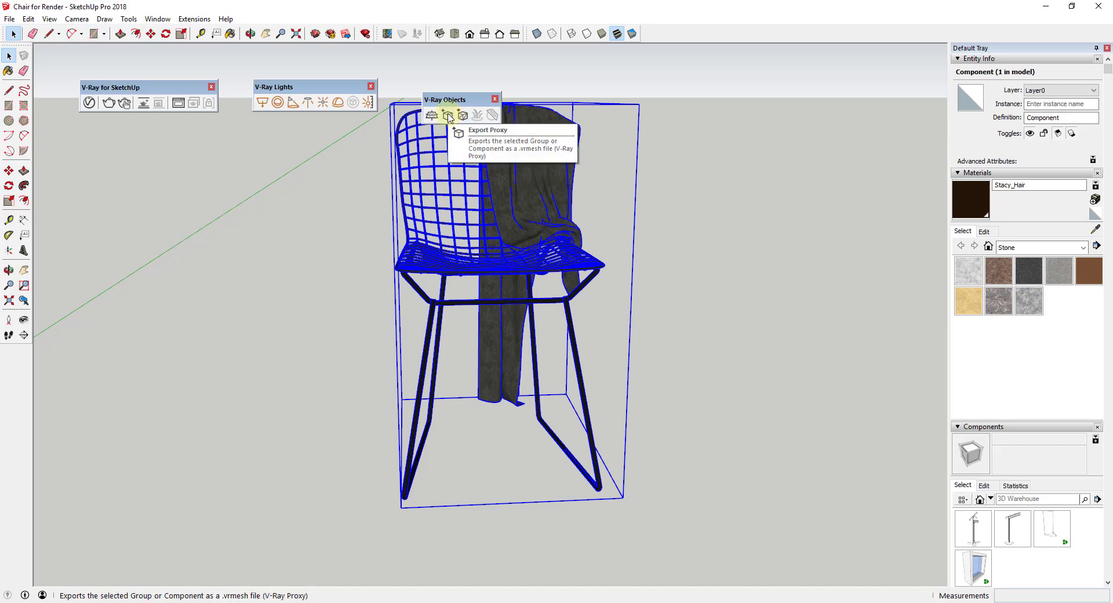
left_click(448, 116)
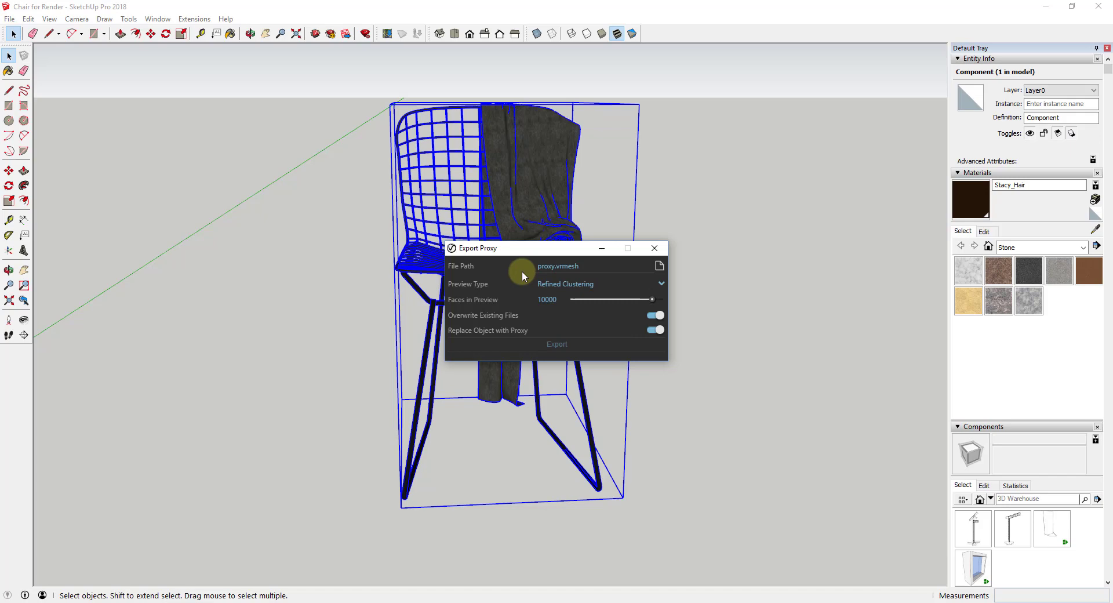
left_click(660, 266)
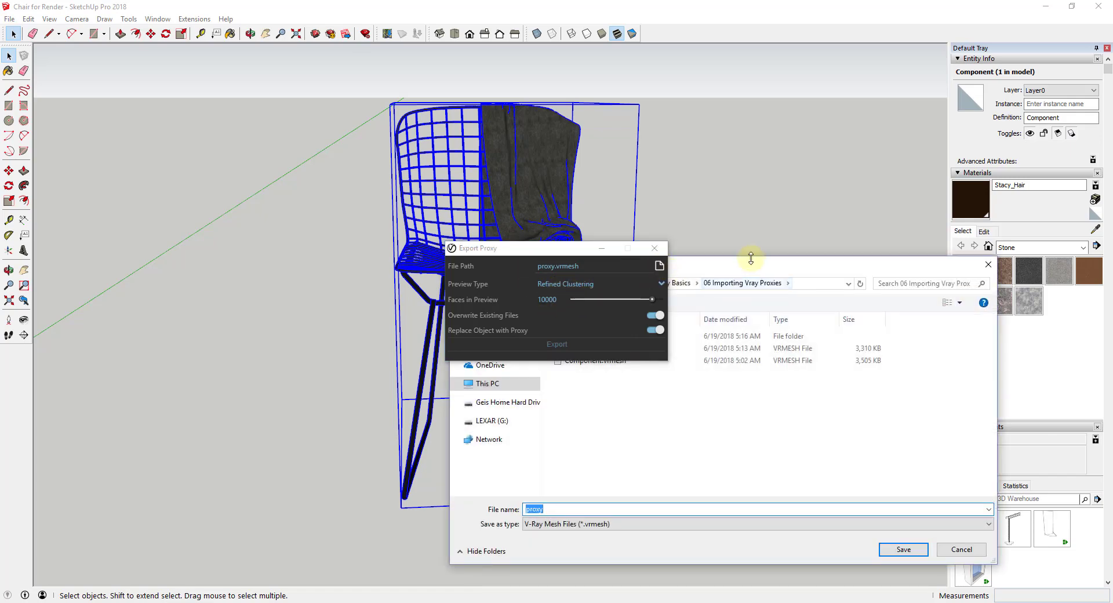
left_click_drag(748, 268, 393, 98)
type("Vray Chair")
left_click(549, 381)
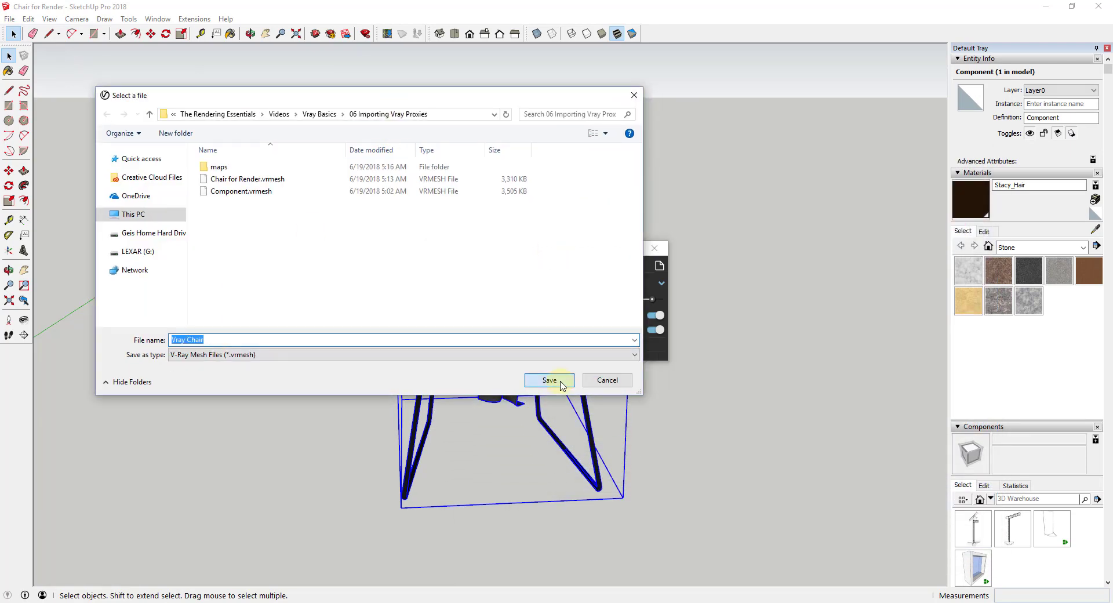
left_click(548, 380)
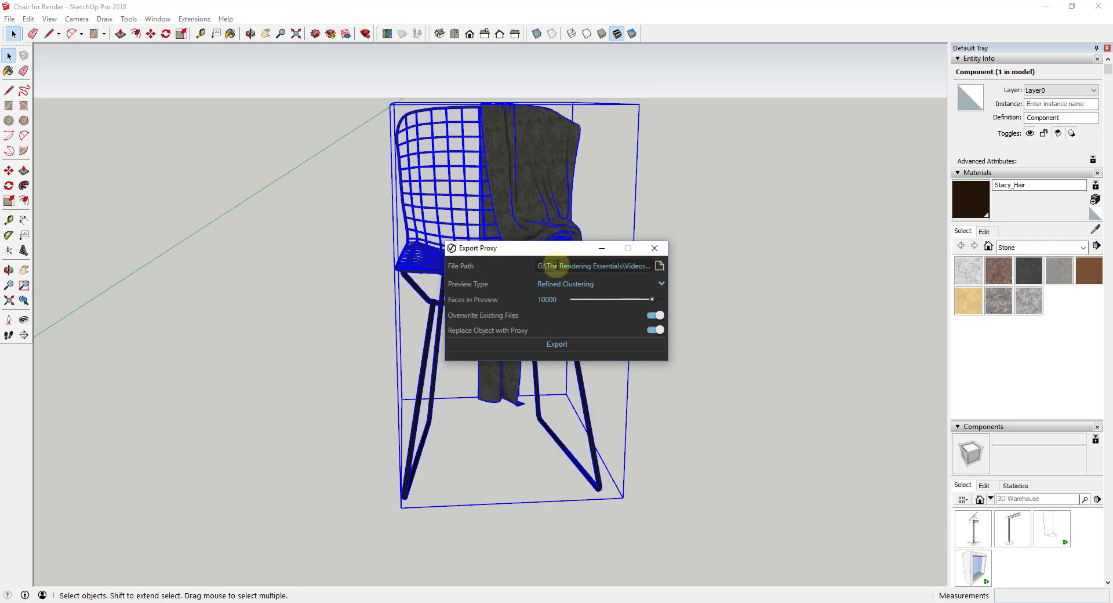
Step: Export the chair proxy with Refined Clustering preview and 2500 faces in preview
left_click(592, 284)
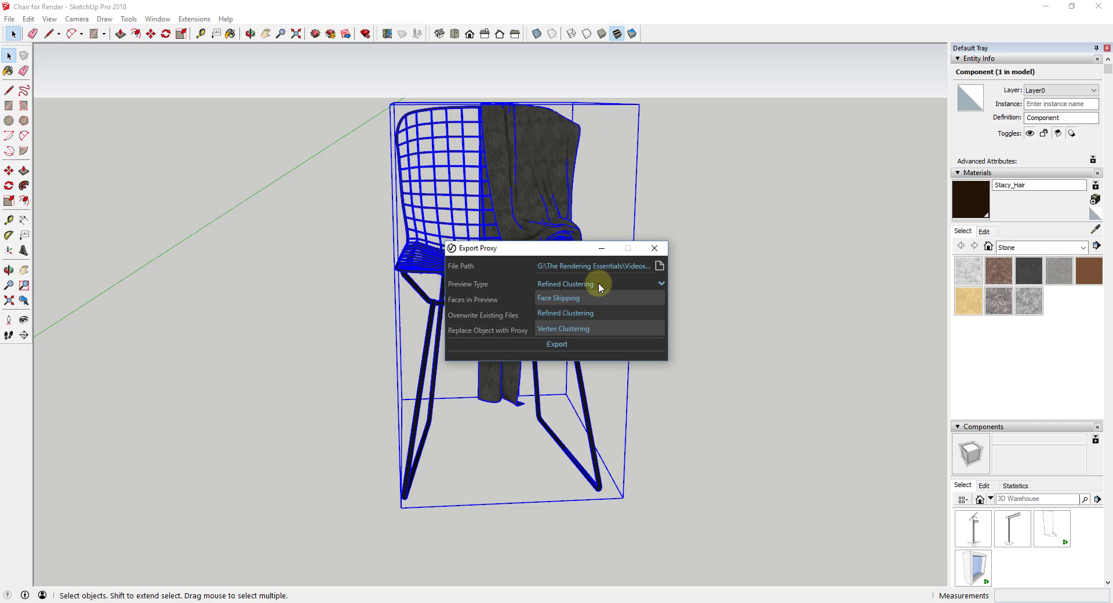
left_click(598, 283)
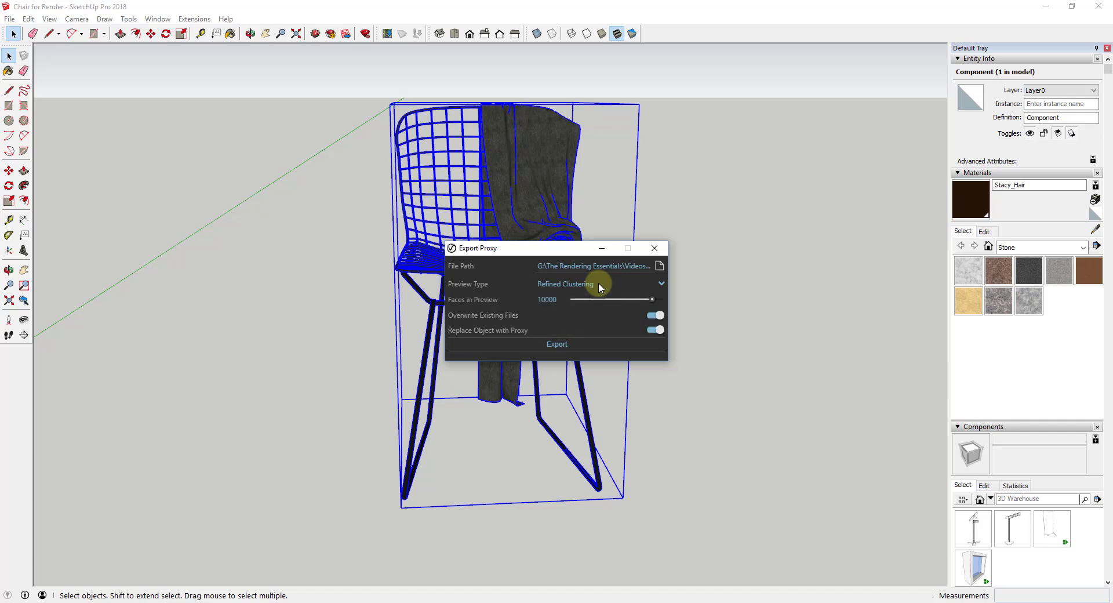
left_click(484, 303)
type("2500")
key("Return")
left_click(557, 345)
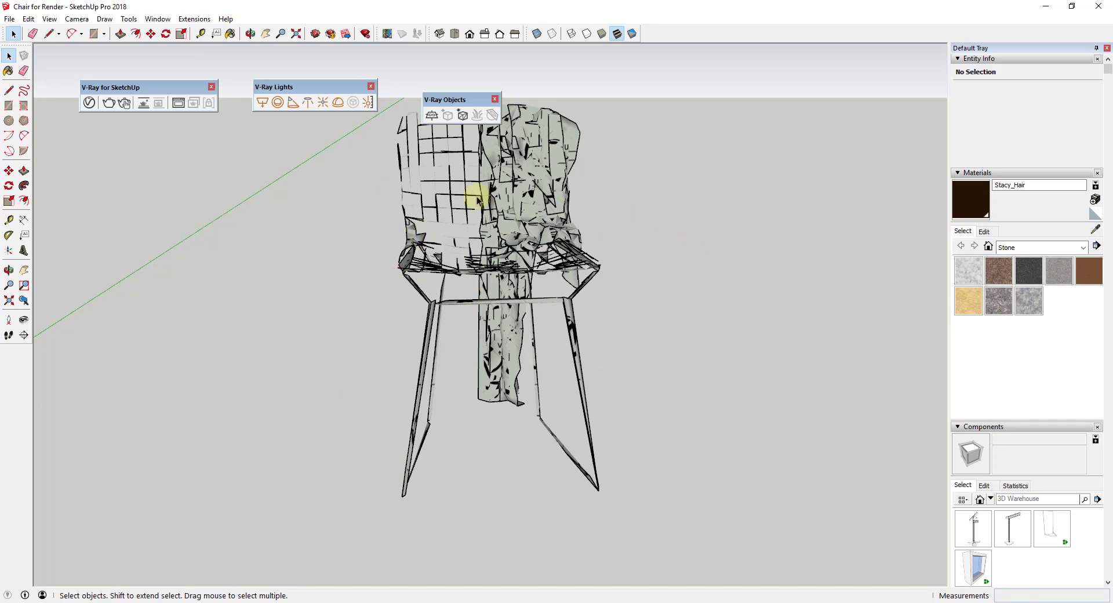
left_click(525, 211)
left_click(193, 18)
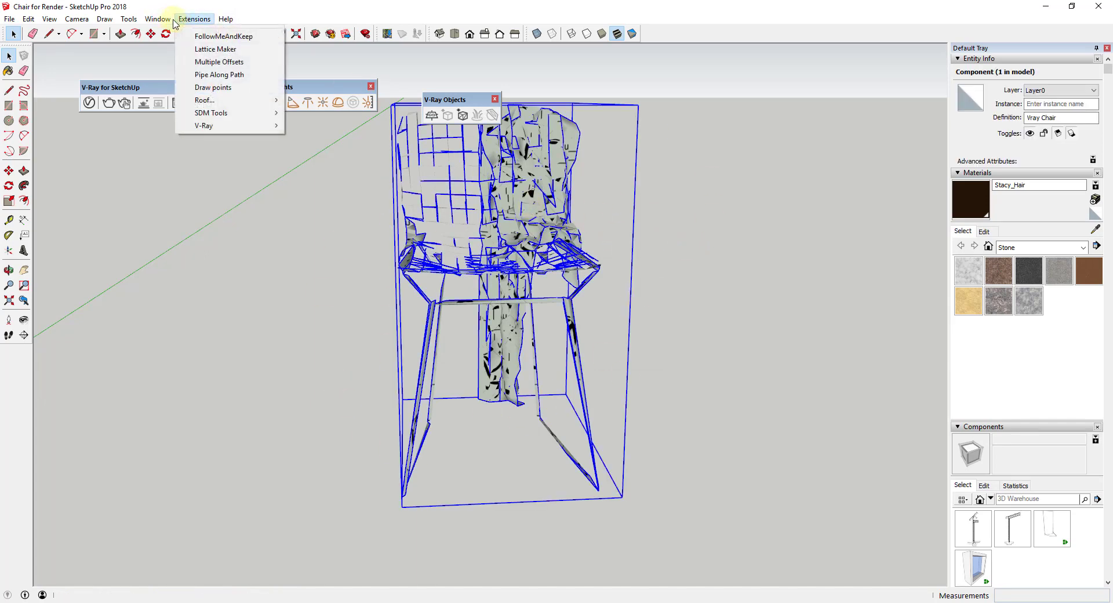
left_click(187, 77)
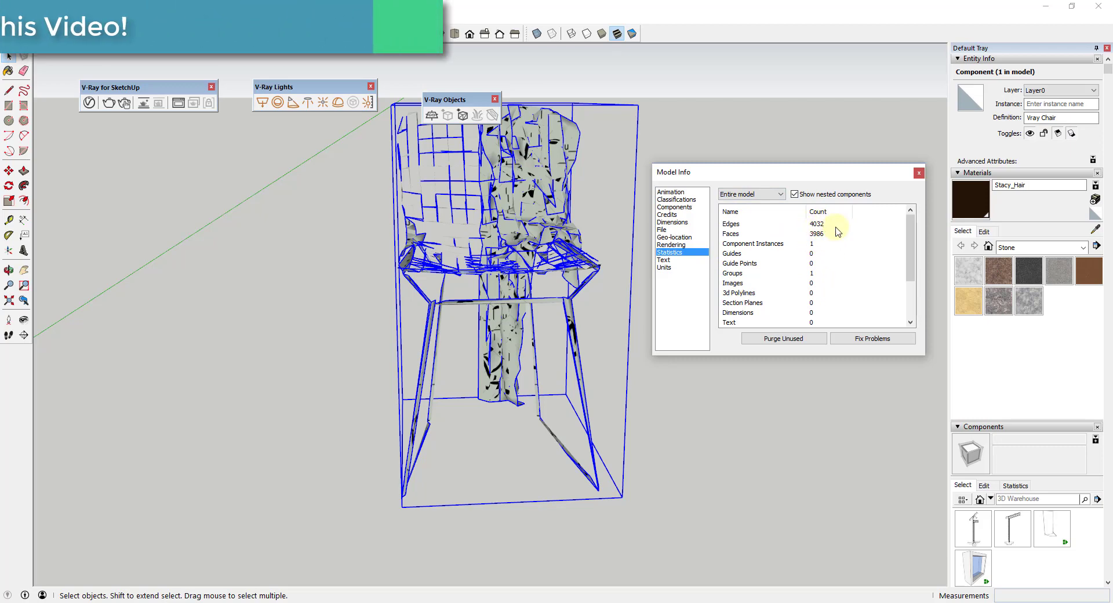
left_click(919, 174)
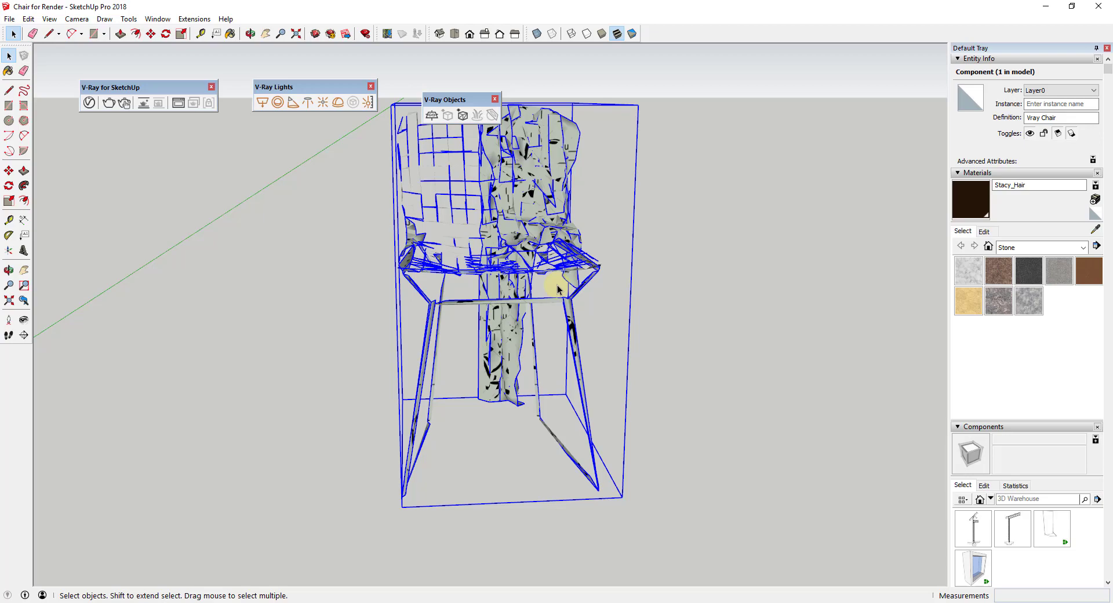
key("o")
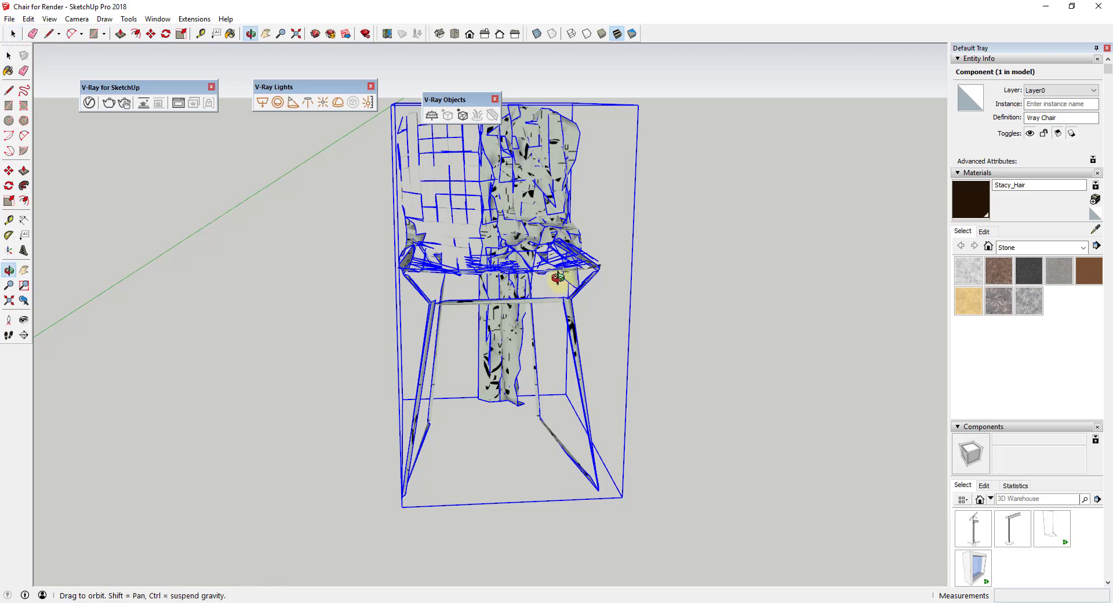
left_click_drag(559, 280, 555, 256)
key("space")
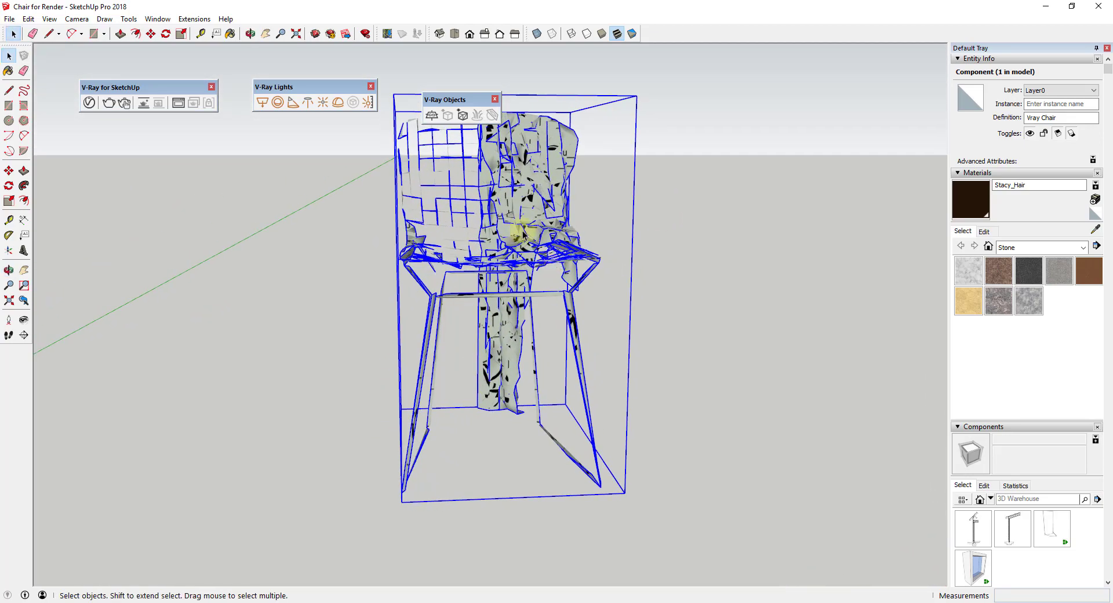
Step: Interactively render the proxy chair, orbiting and zooming to inspect it, then close the frame buffer
left_click(124, 103)
middle_click_drag(733, 301, 589, 252)
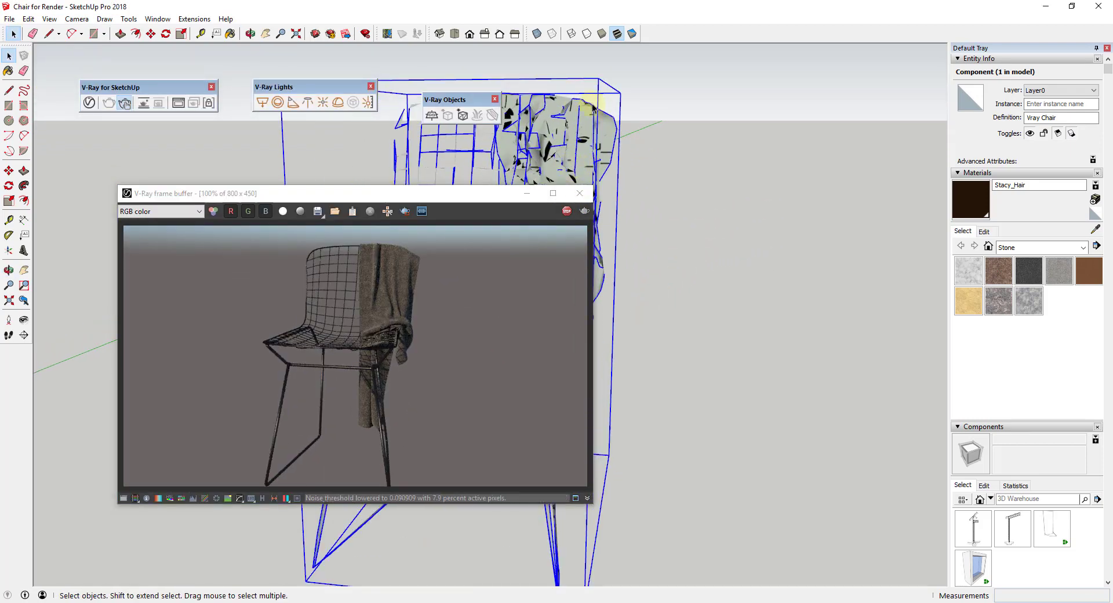
scroll(624, 510, "up", 2)
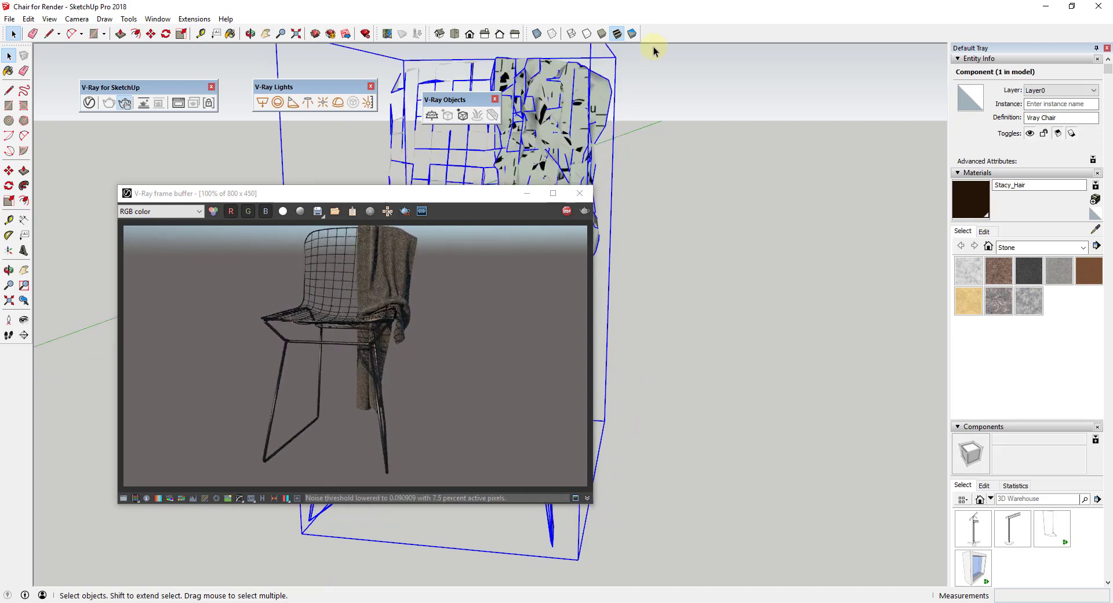
middle_click_drag(708, 251, 690, 318)
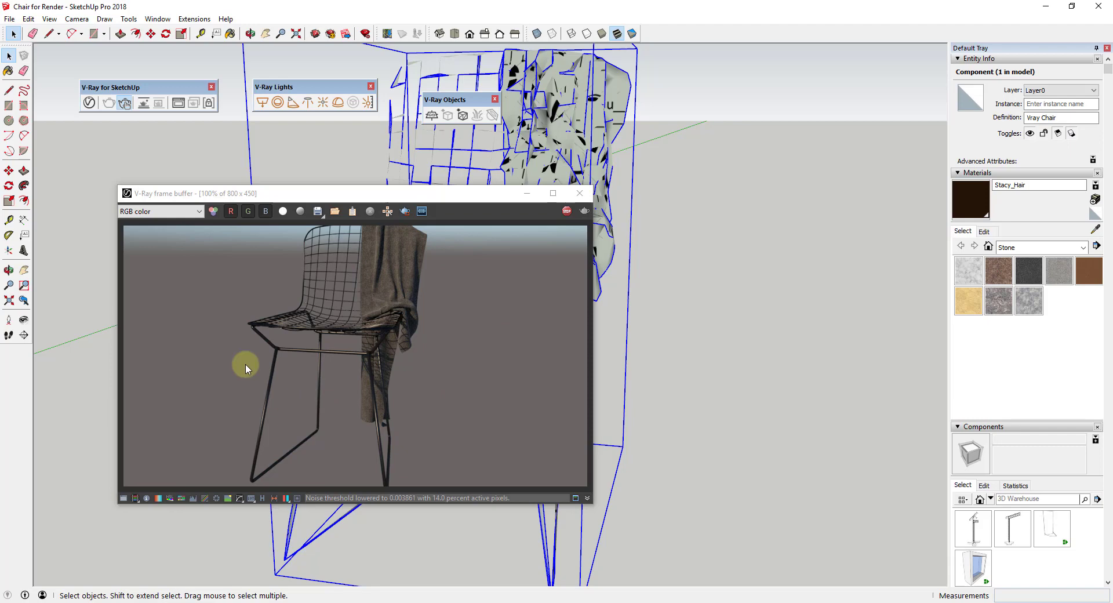
scroll(359, 301, "down", 1)
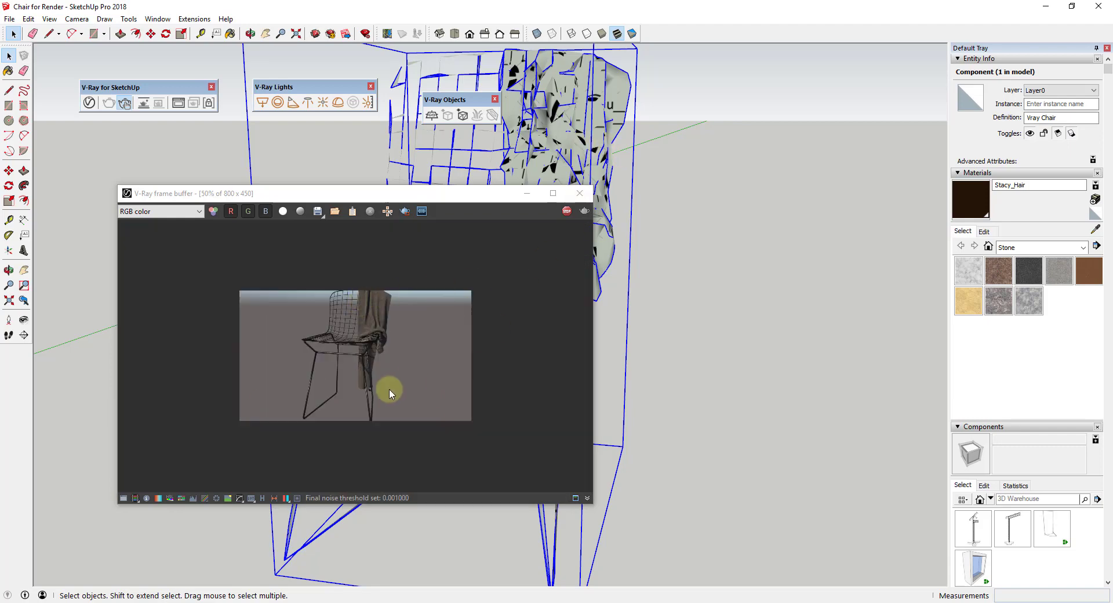
scroll(389, 393, "up", 1)
middle_click_drag(551, 145, 580, 182)
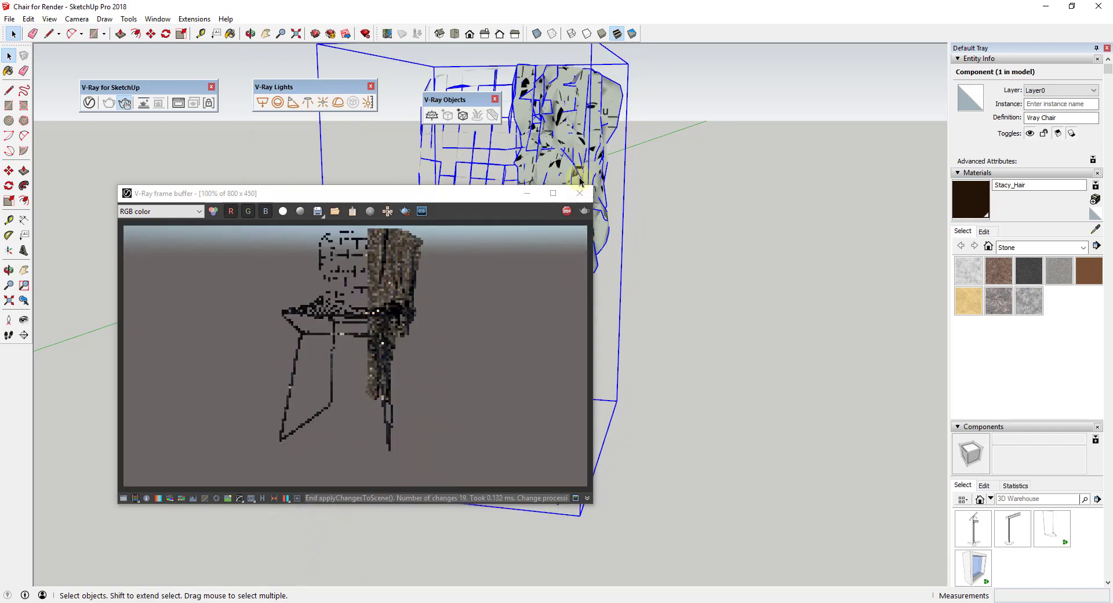
left_click(579, 193)
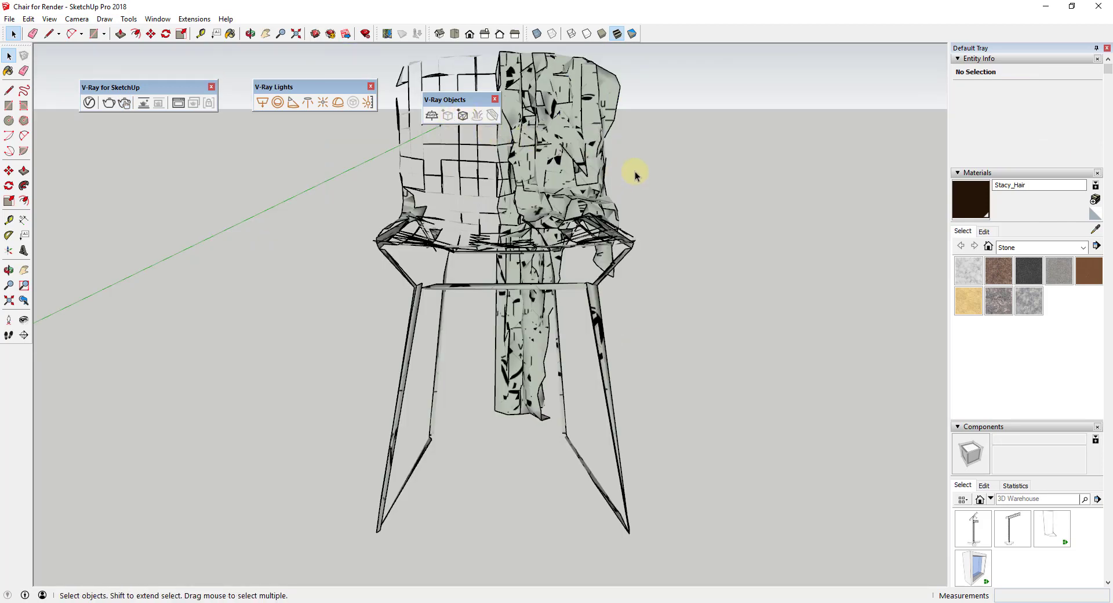
Step: In the V-Ray Asset Editor materials list, select Proxy_MtlMulti_Component to view its Wire Seat, Wire Chair Legs and Wool_D01_20cm inputs
middle_click_drag(635, 174, 647, 182)
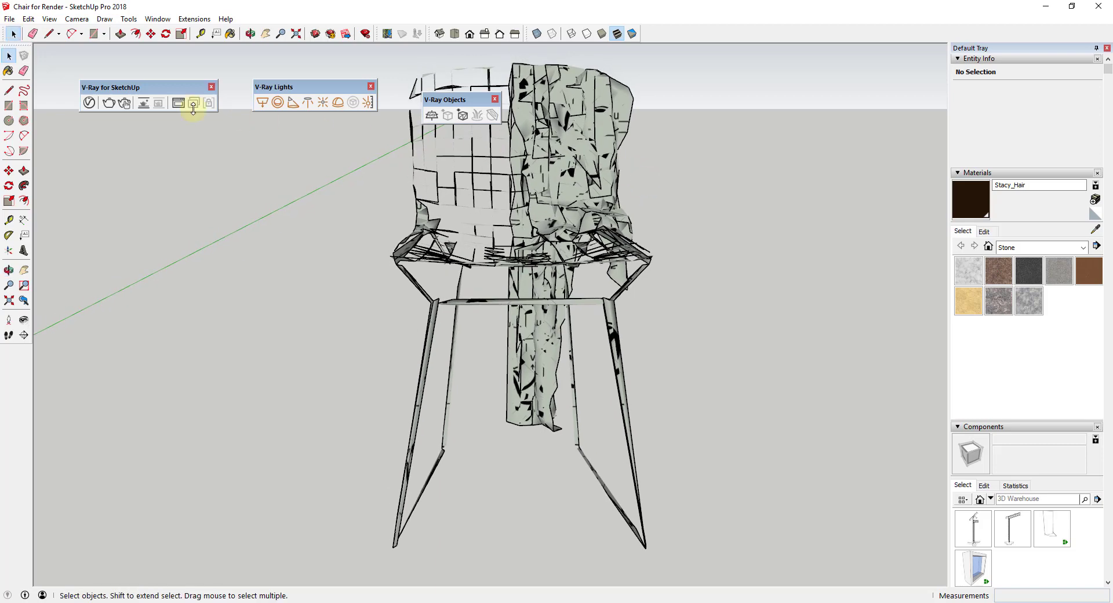
left_click(87, 104)
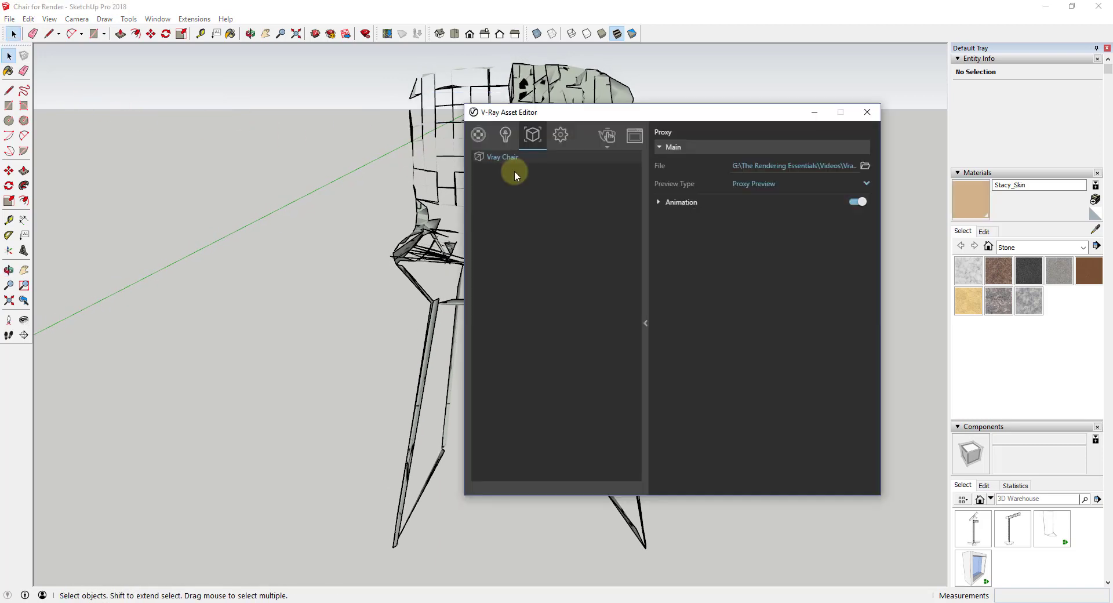
left_click(481, 138)
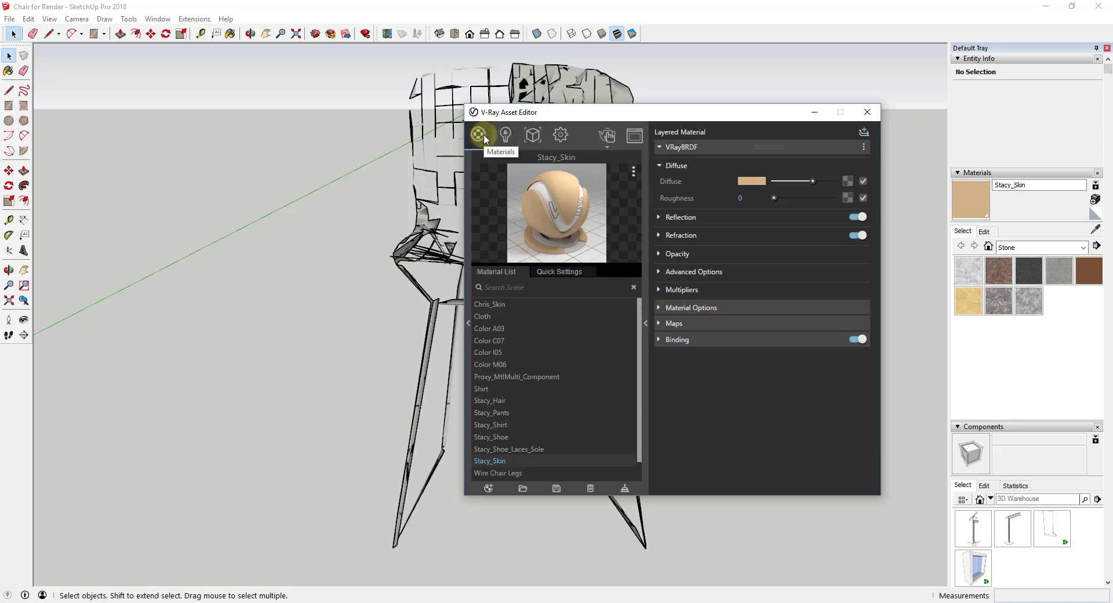
left_click_drag(617, 112, 612, 107)
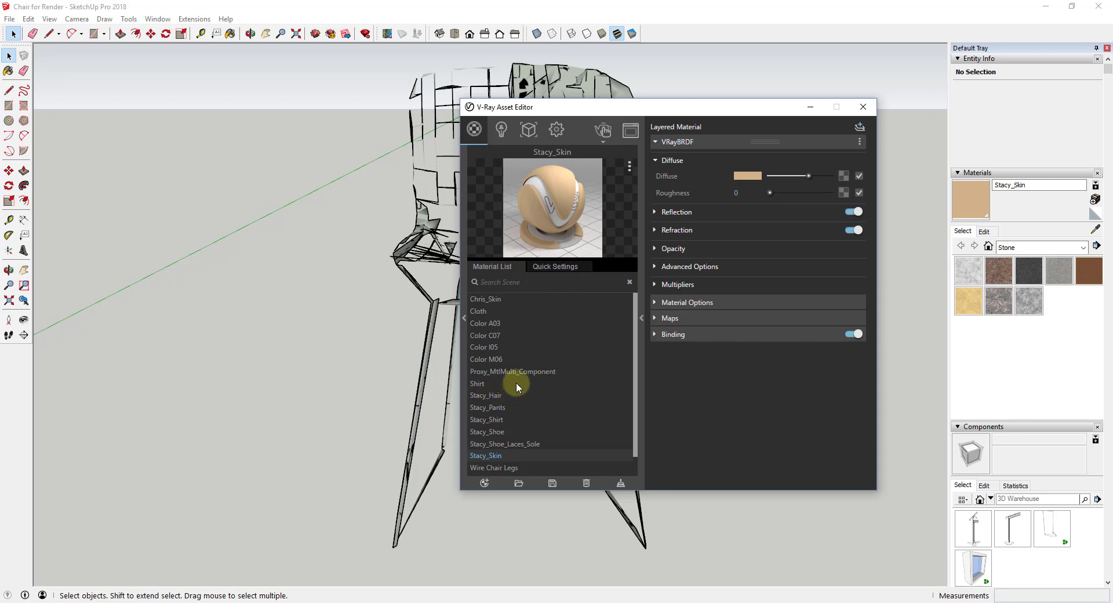
scroll(539, 375, "down", 1)
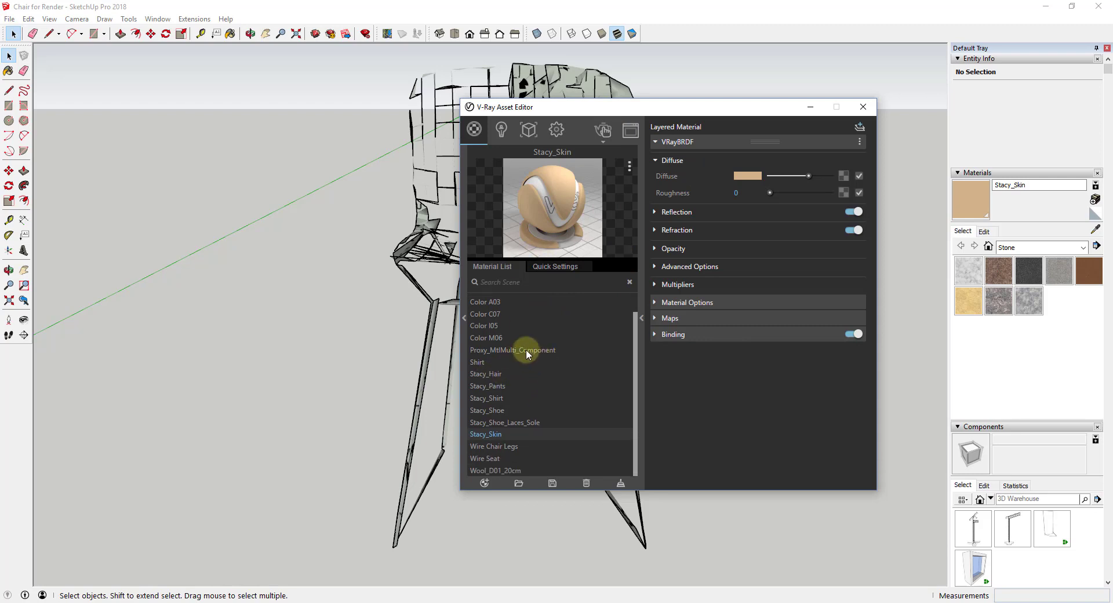
left_click(526, 349)
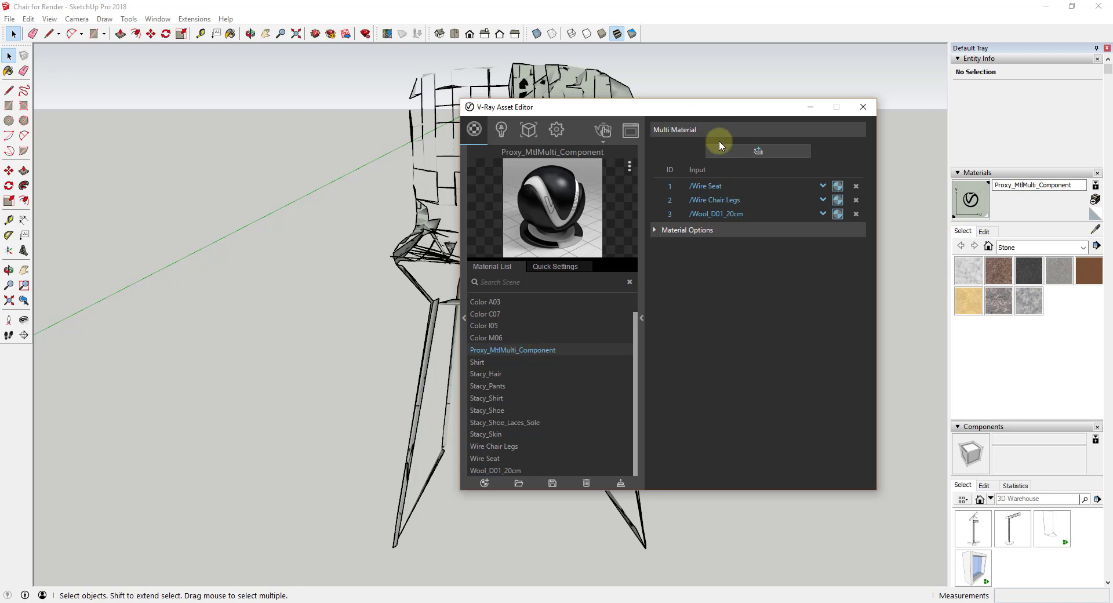
Step: Inspect the Wire Seat, Wire Chair Legs and Wool_D01_20cm materials, then reselect Proxy_MtlMulti_Component
left_click(713, 186)
left_click(713, 185)
left_click(509, 447)
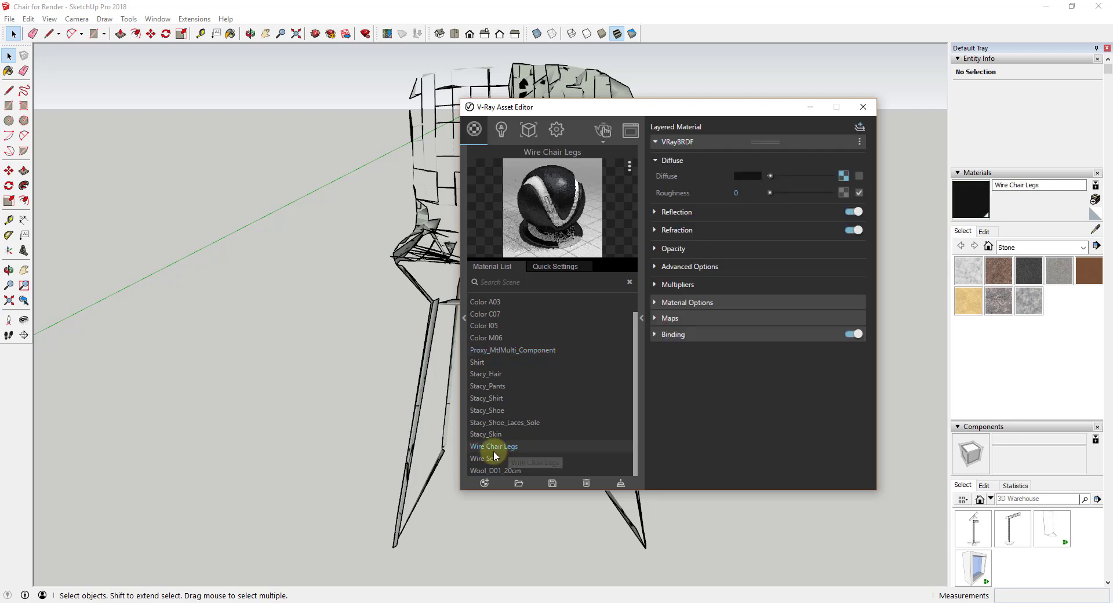
left_click(489, 459)
left_click(490, 470)
left_click(490, 457)
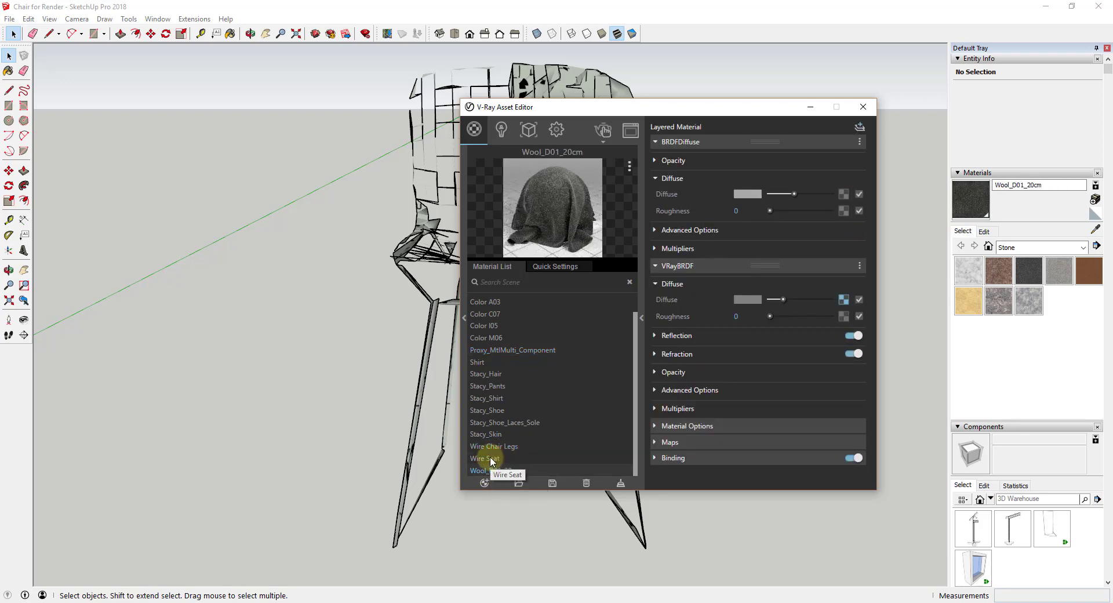
left_click(497, 447)
left_click(507, 351)
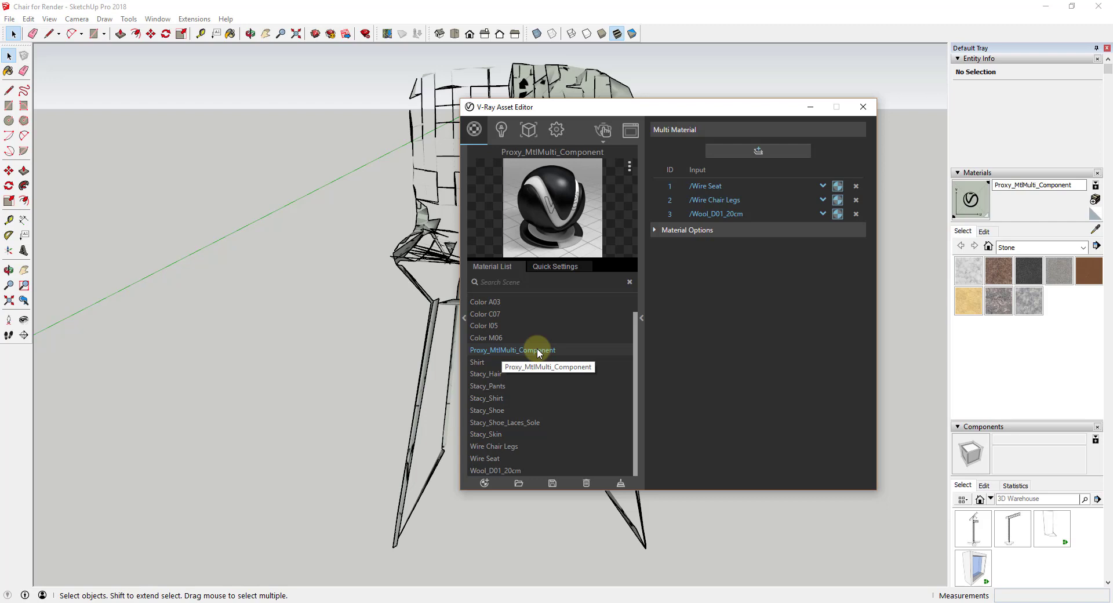
Step: Save Proxy_MtlMulti_Component to its VRMat file, replacing the existing one, and close the Asset Editor
left_click(553, 483)
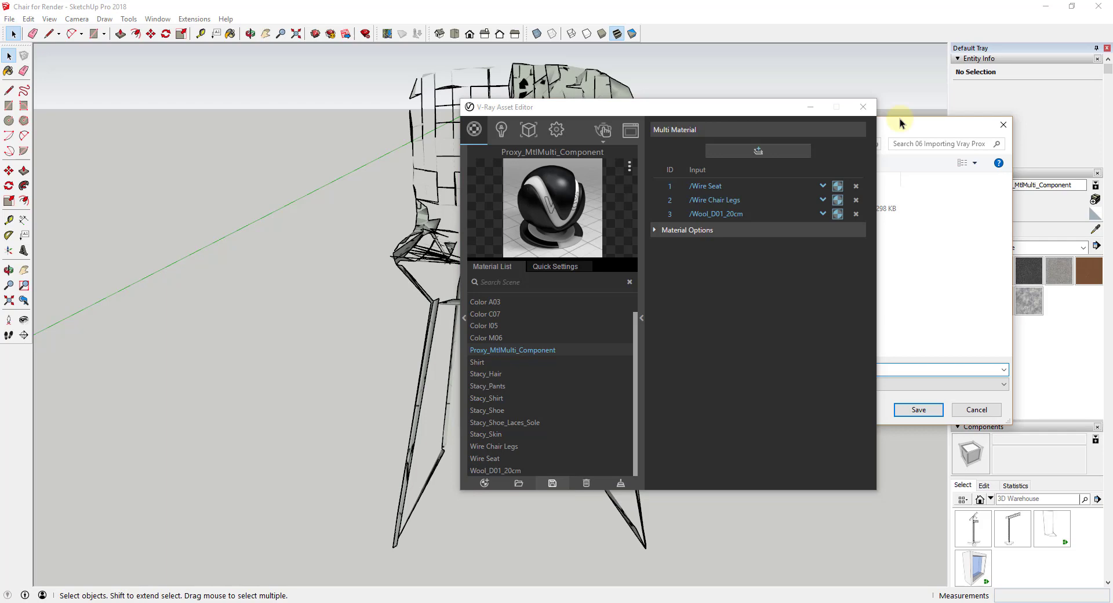
key("Return")
left_click(588, 309)
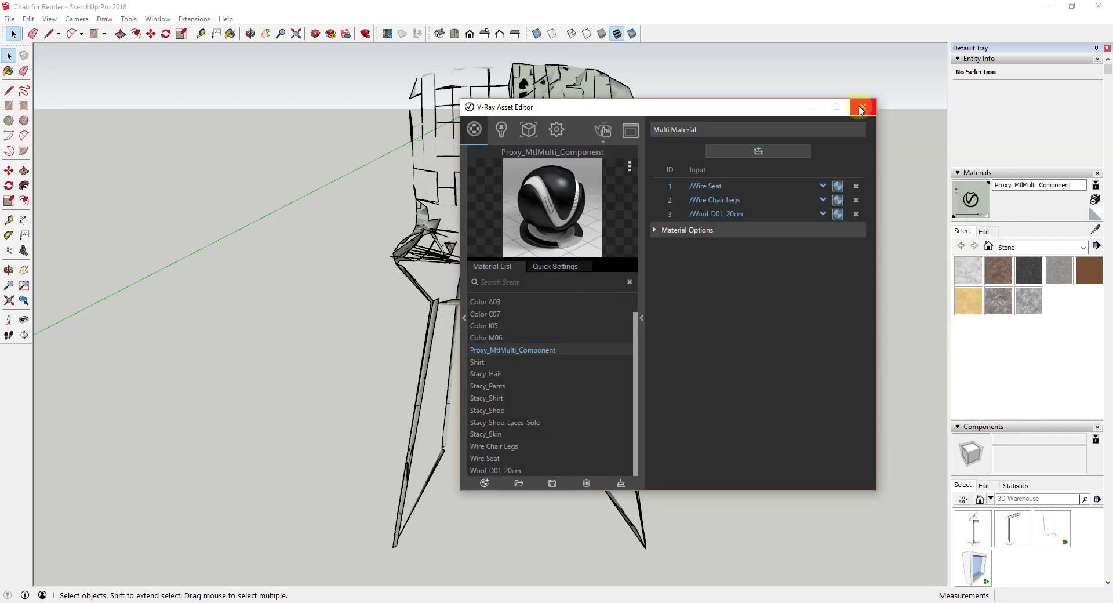
left_click(861, 108)
left_click(8, 19)
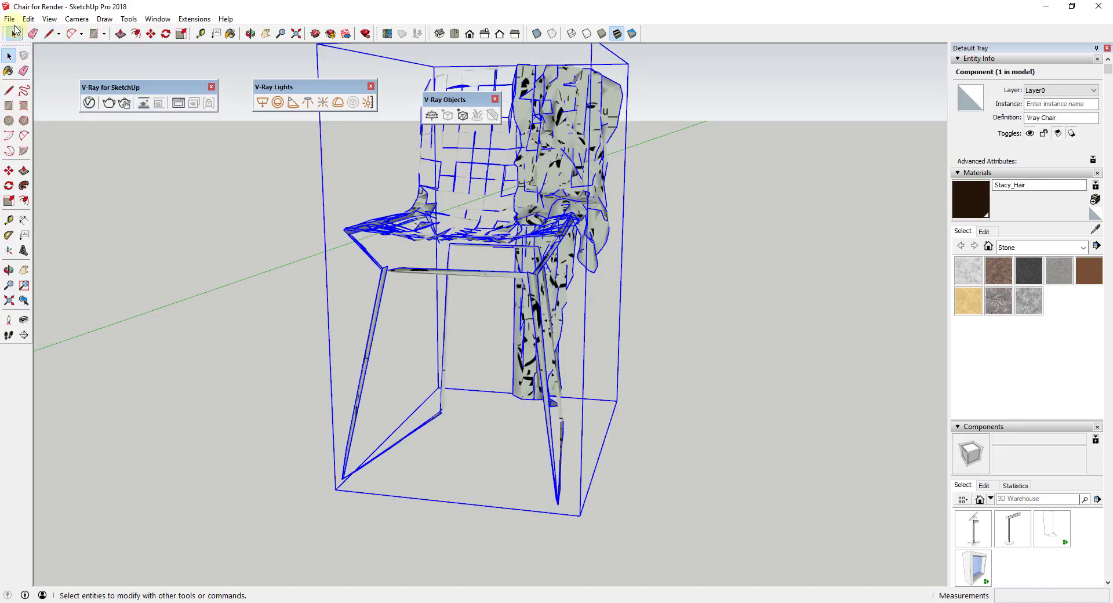
Step: Open the Vray Studio scene from recent files and test-render its empty backdrop
left_click(10, 19)
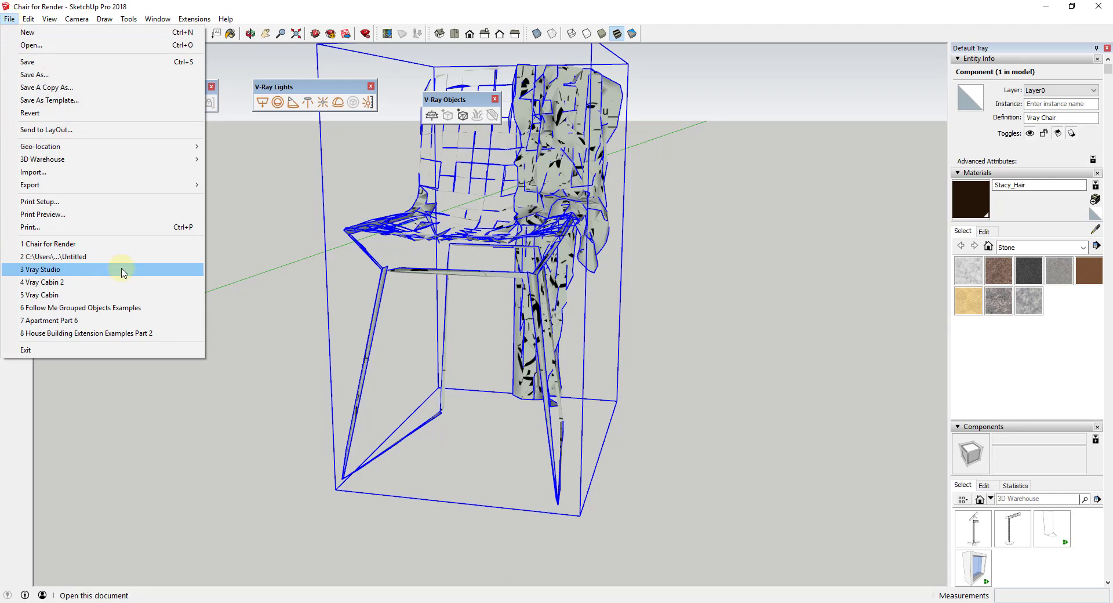
left_click(123, 270)
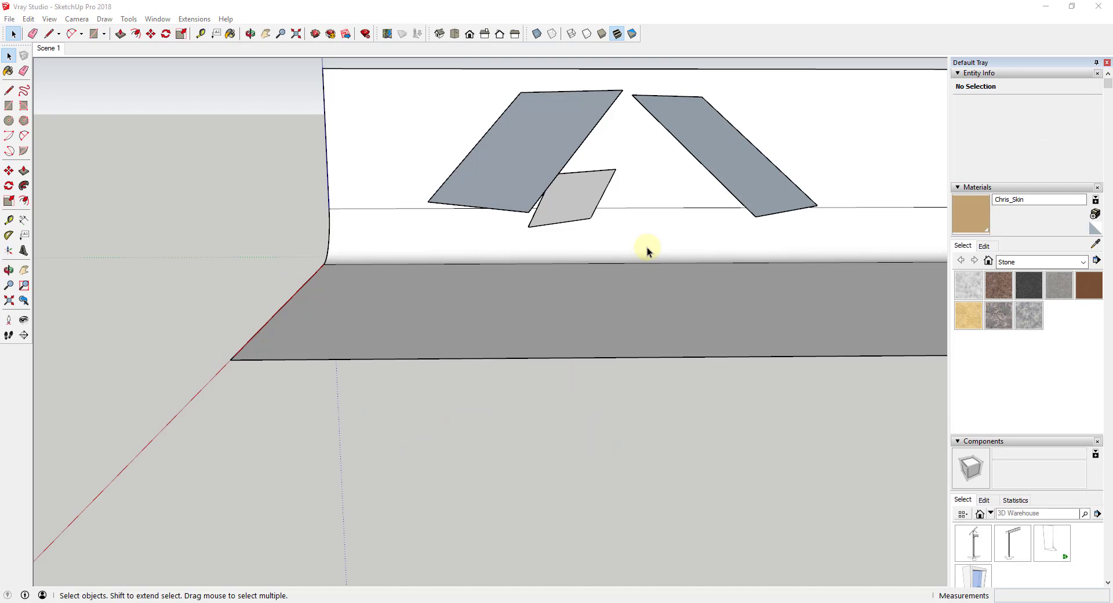
middle_click_drag(601, 212, 708, 189)
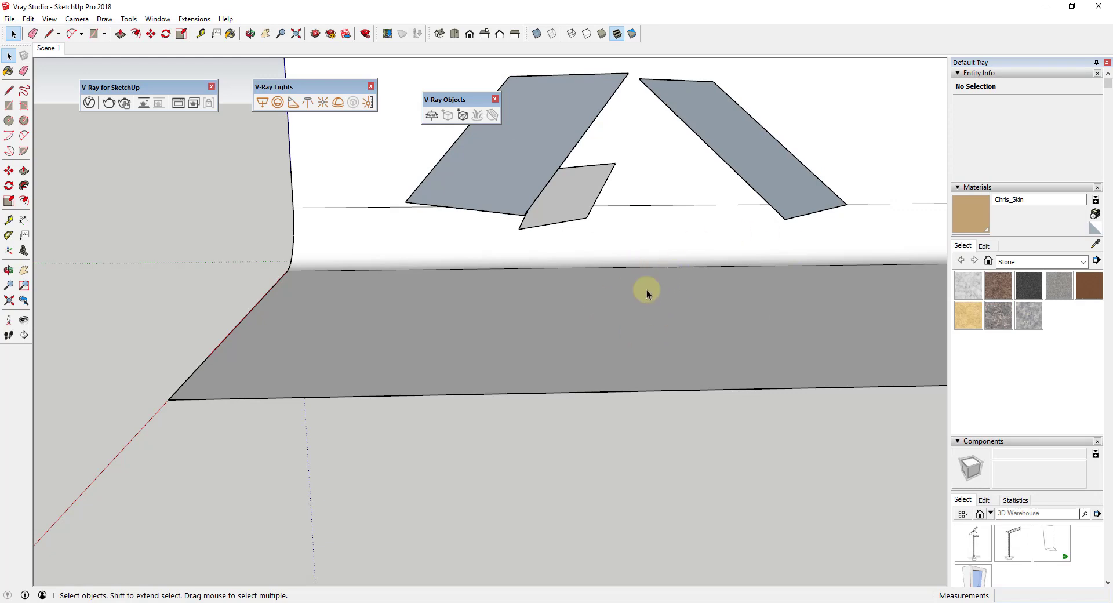
scroll(748, 287, "up", 2)
scroll(714, 267, "down", 3)
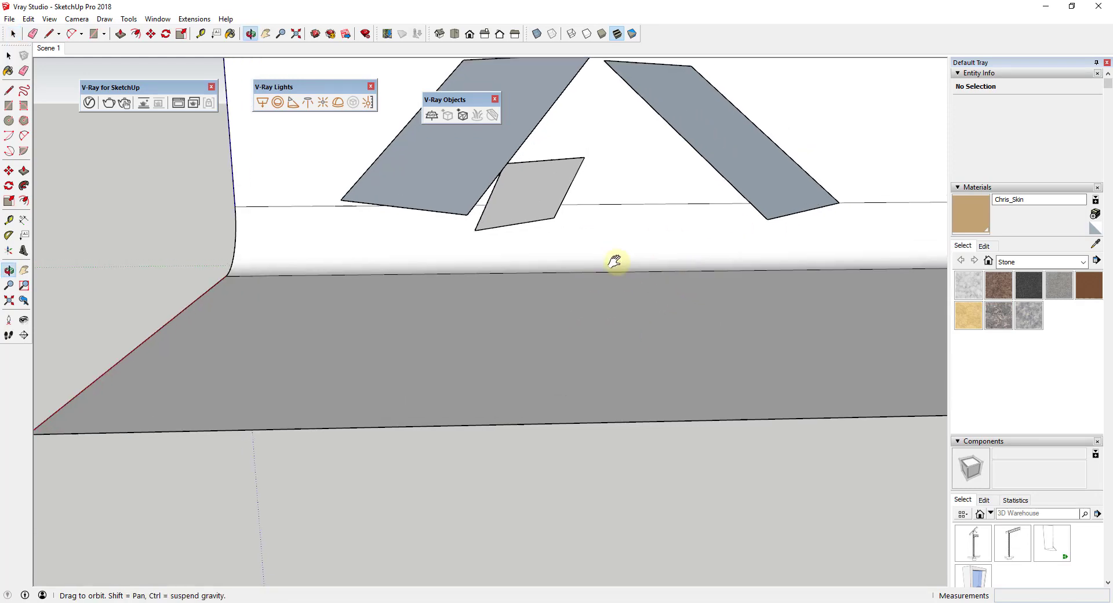
left_click(125, 106)
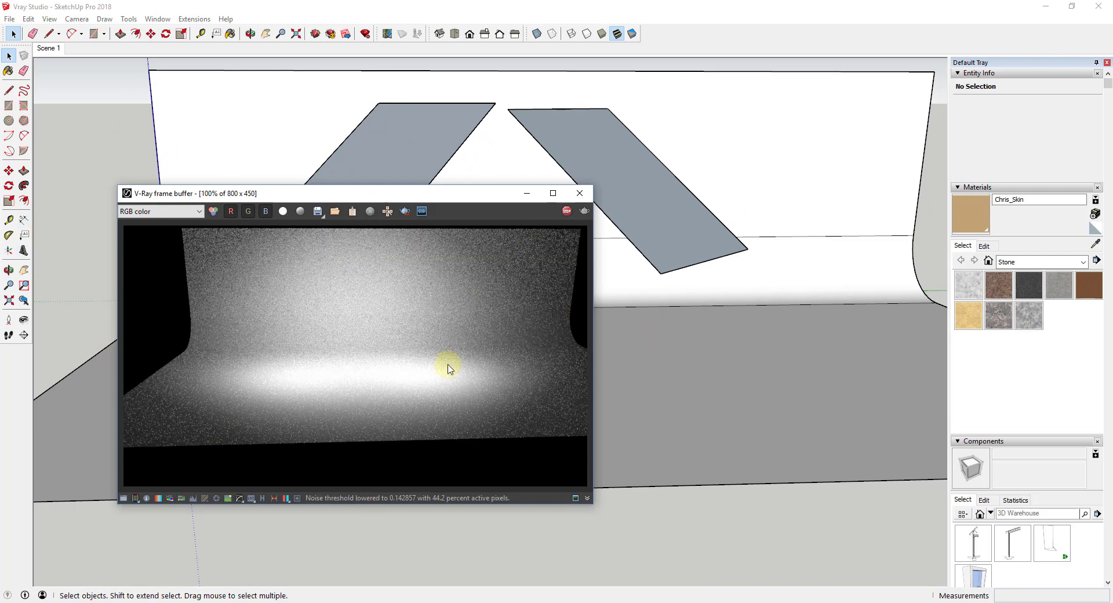
left_click(580, 193)
scroll(497, 261, "up", 2)
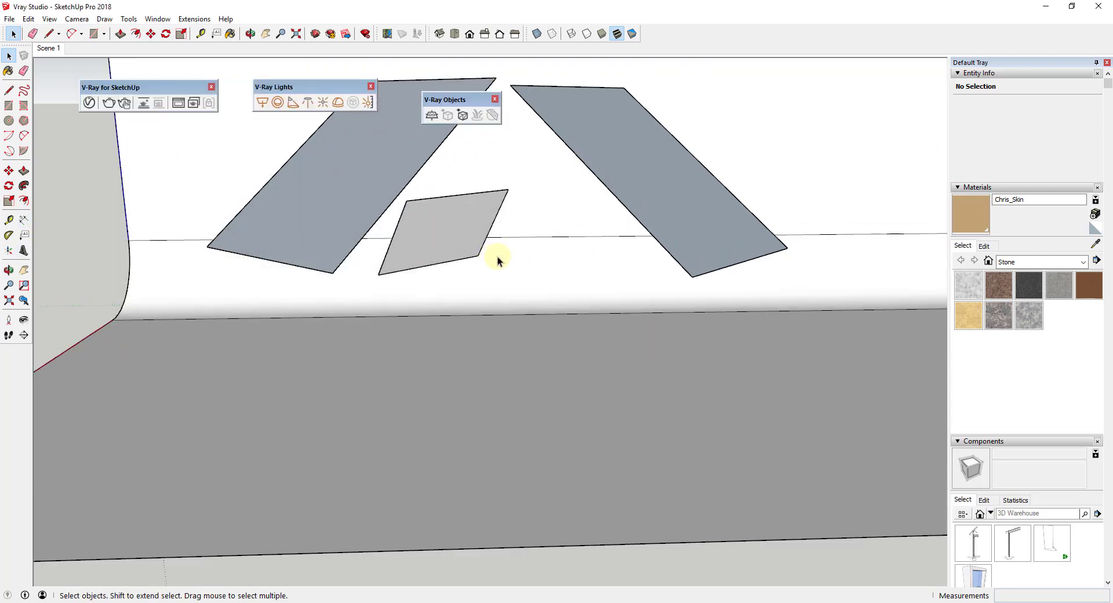
Step: Import Vray Chair.vrmesh, place it on the studio floor and nudge it along the red axis
left_click(463, 116)
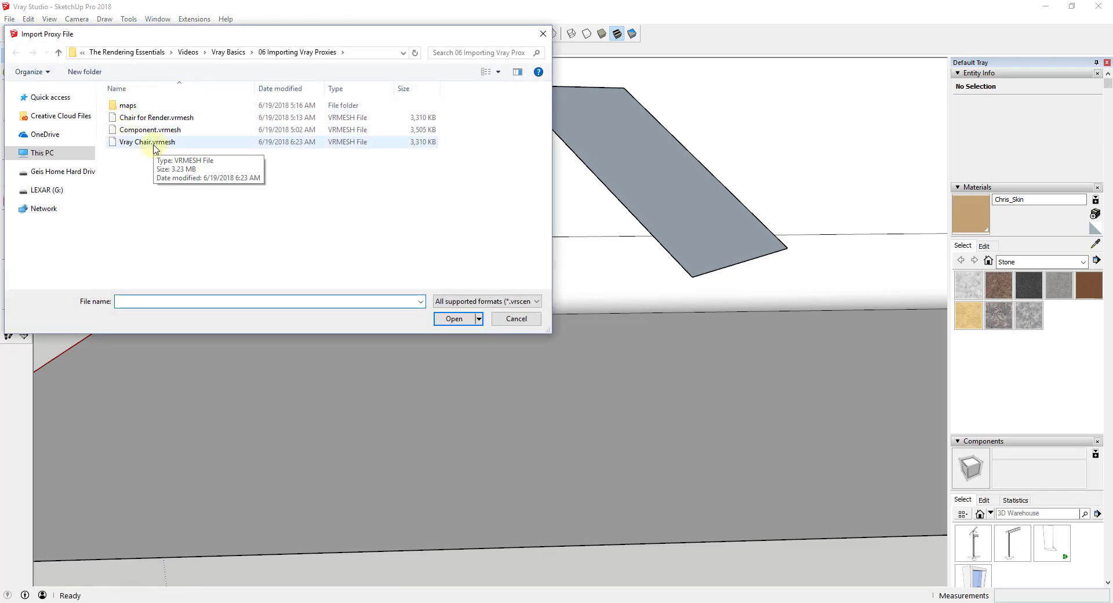
double_click(146, 143)
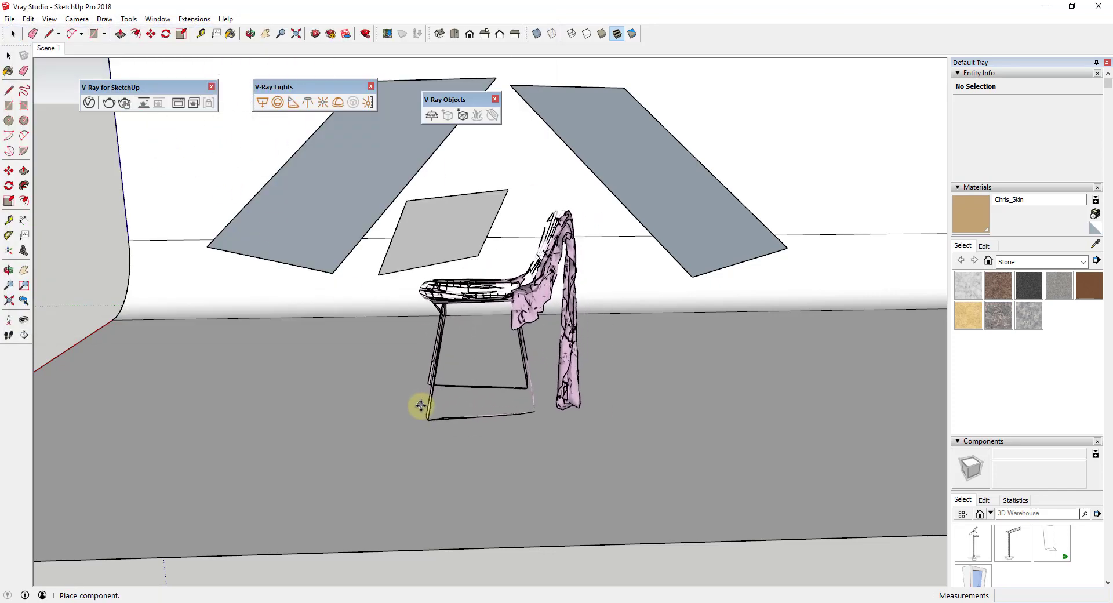
left_click(423, 382)
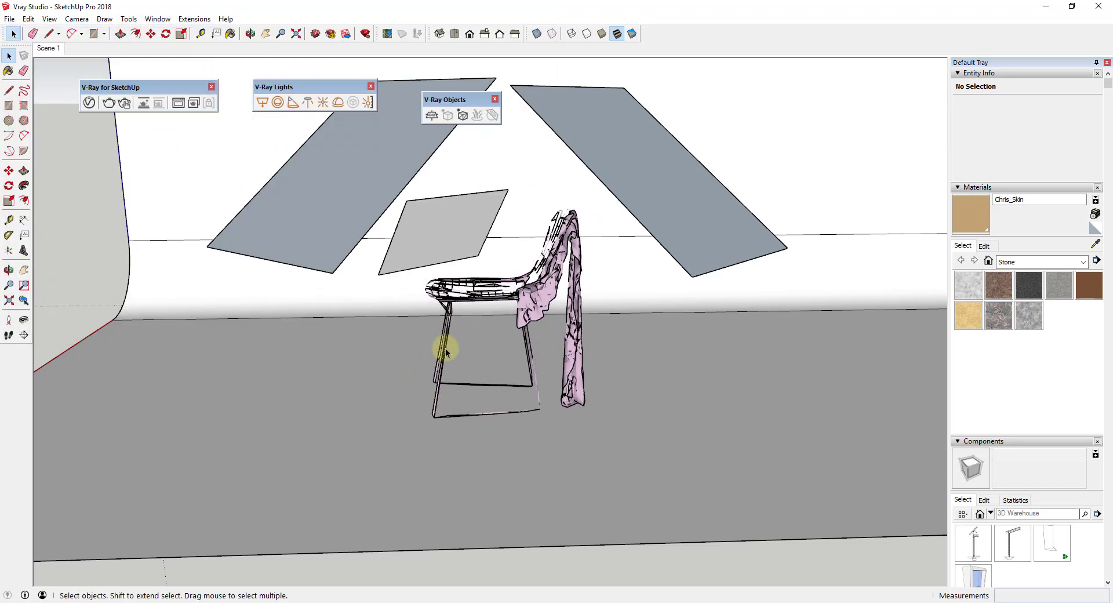
middle_click_drag(442, 347, 492, 390)
left_click(570, 288)
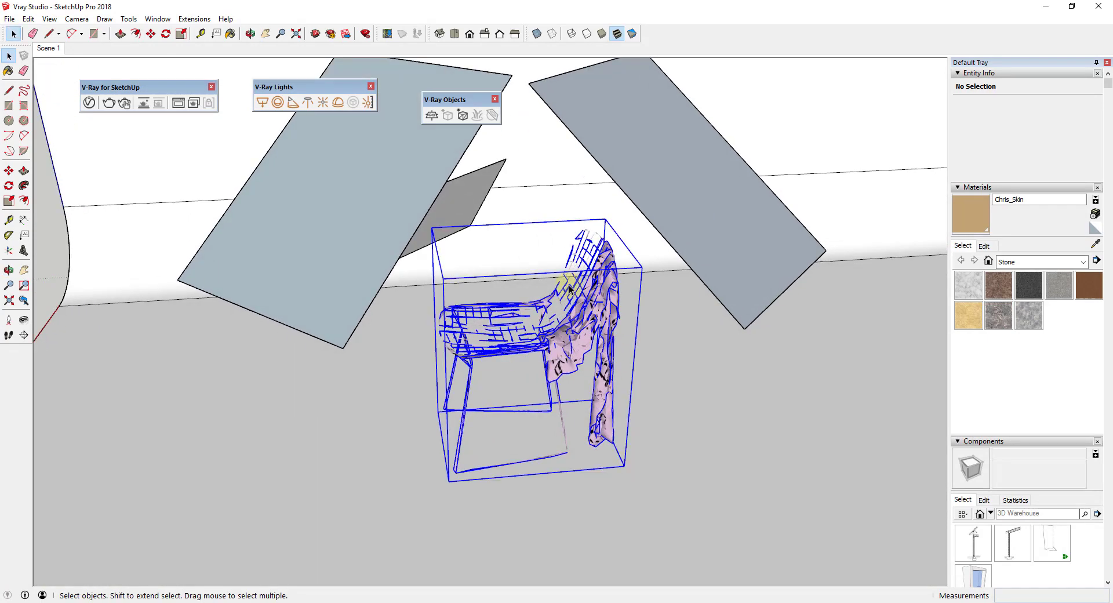
key("m")
left_click(598, 241)
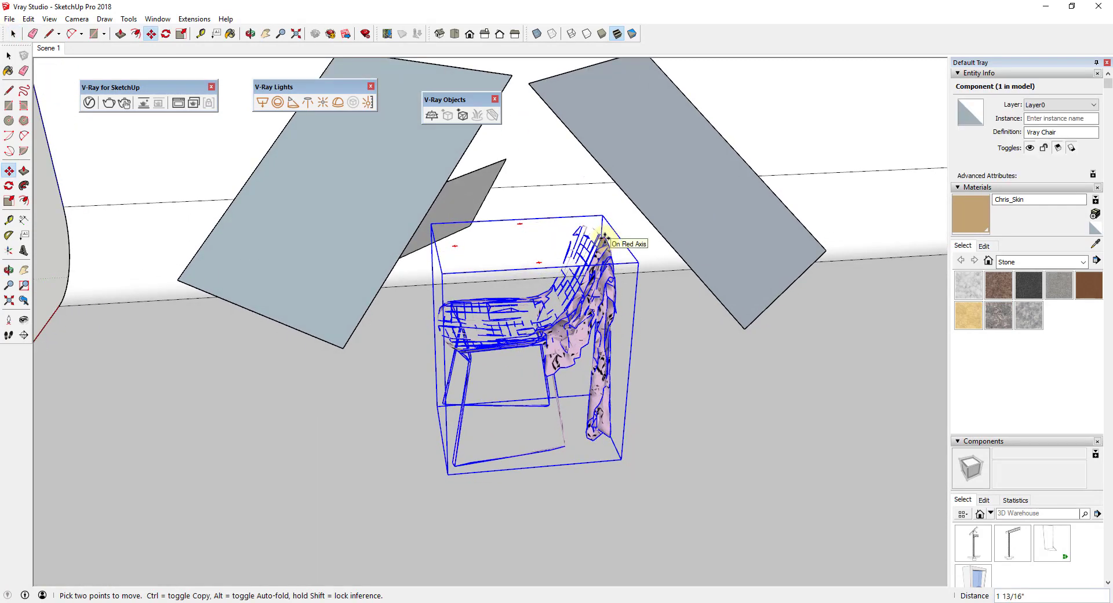
key("q")
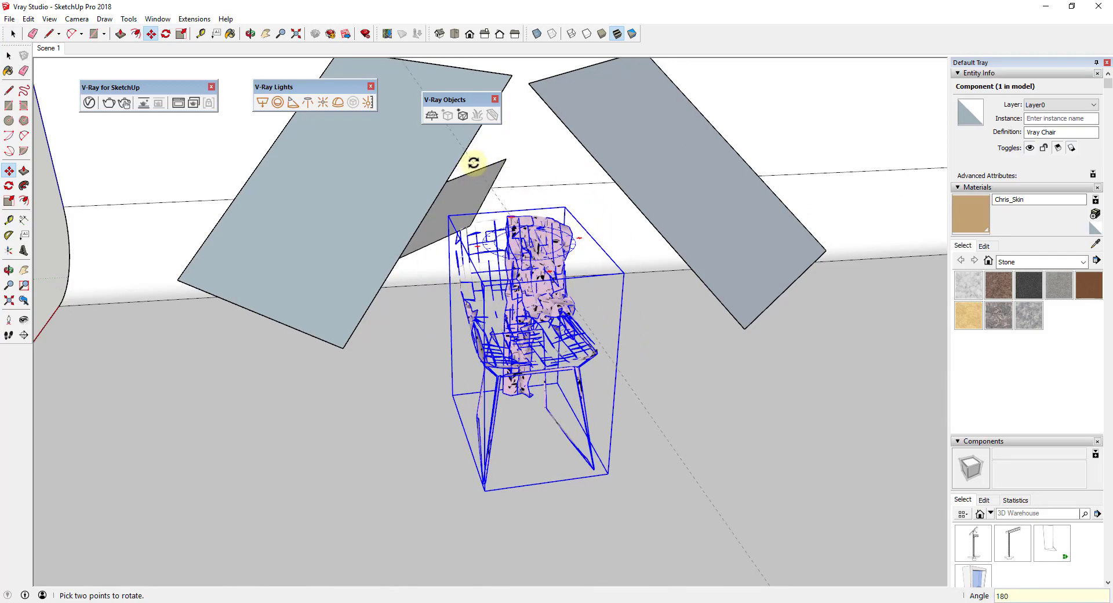
Step: Turn the chair around 180° and orbit to view it from the front
key("Return")
key("space")
middle_click_drag(484, 479, 540, 296)
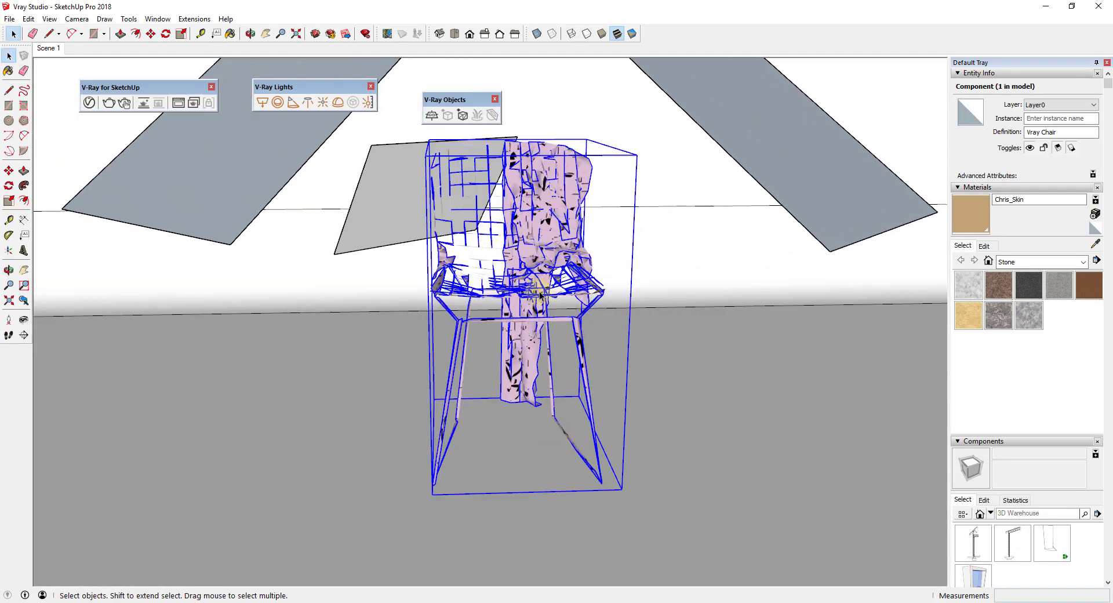
middle_click_drag(538, 344, 529, 325)
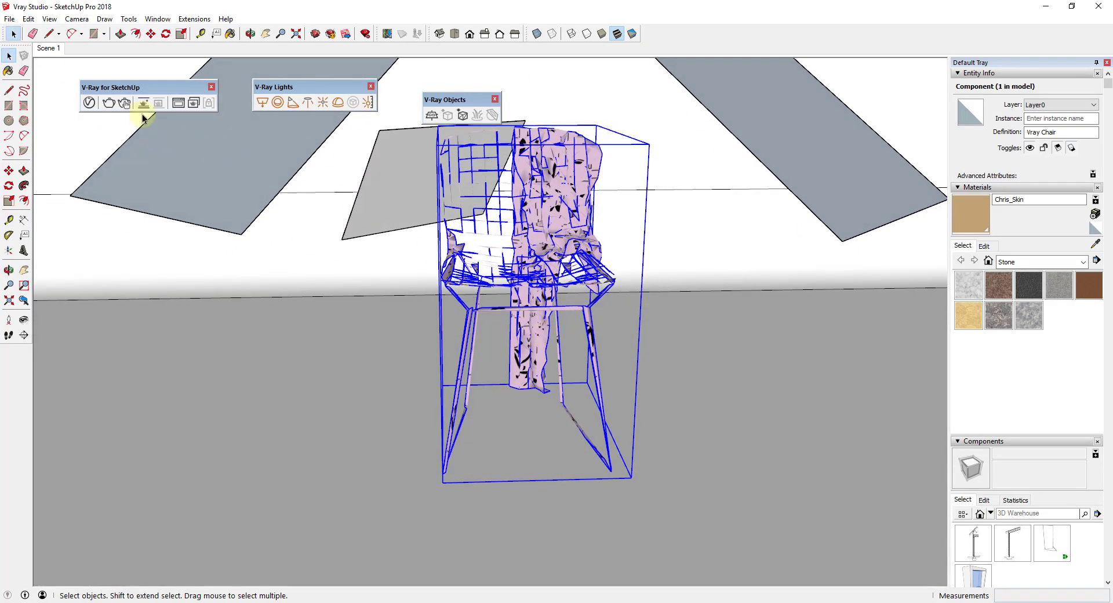
Step: Interactively render the studio and restart the render to show the wire chair with its red blanket
left_click(125, 103)
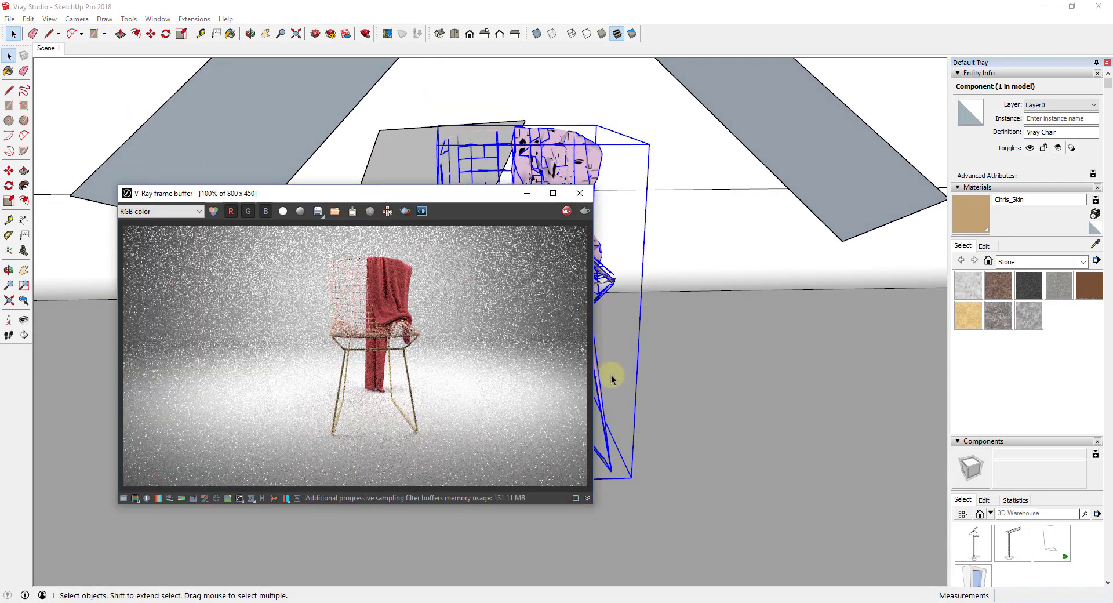
scroll(654, 340, "up", 3)
mouse_move(646, 331)
middle_mouse_down()
mouse_move(671, 360)
mouse_move(658, 310)
mouse_move(671, 273)
mouse_move(690, 287)
middle_mouse_up()
scroll(667, 290, "up", 5)
scroll(660, 284, "down", 3)
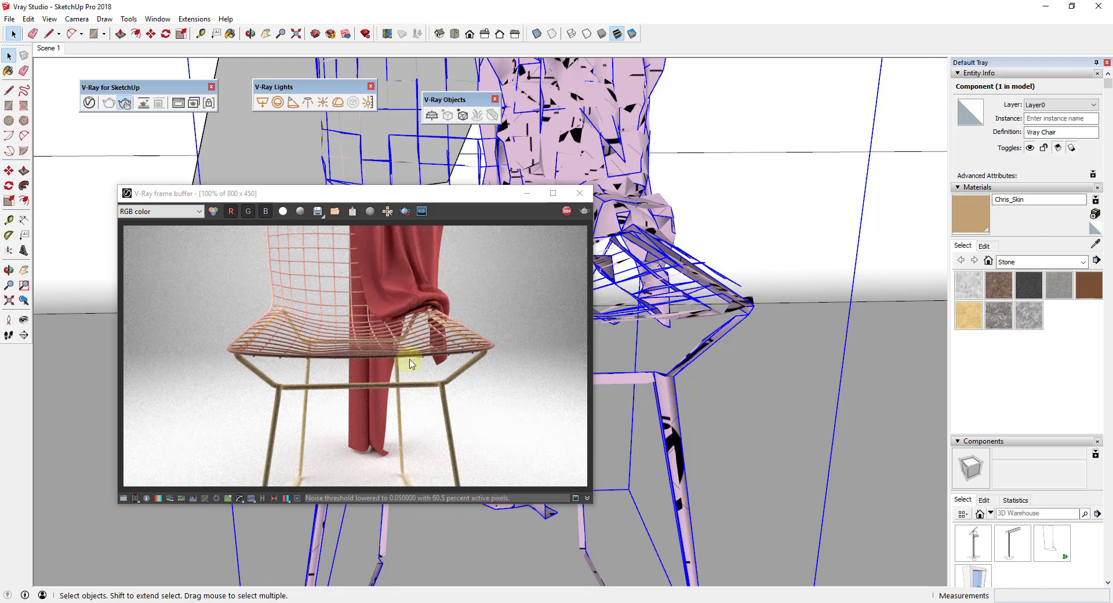
left_click(426, 381)
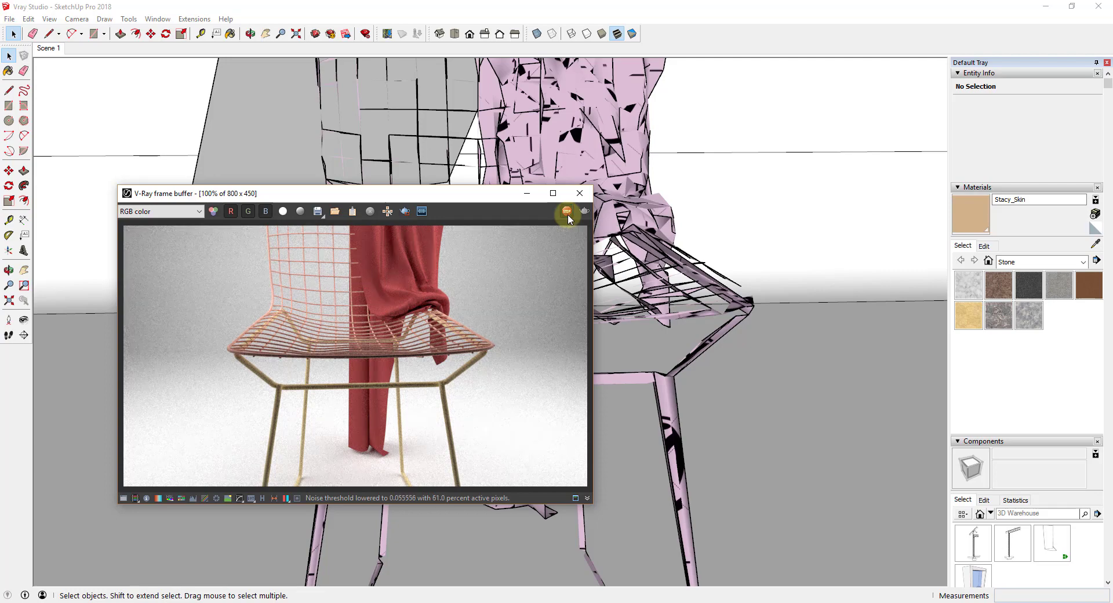
Step: Stop the running render and open the V-Ray Asset Editor with the Vray Chair material selected
left_click(567, 212)
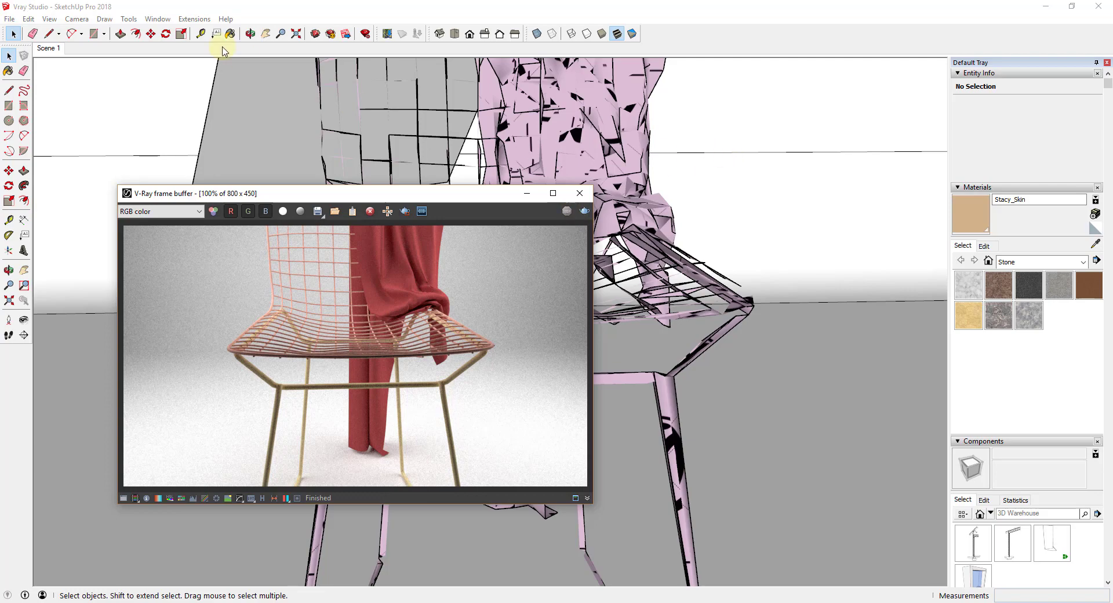
left_click(157, 116)
left_click(90, 103)
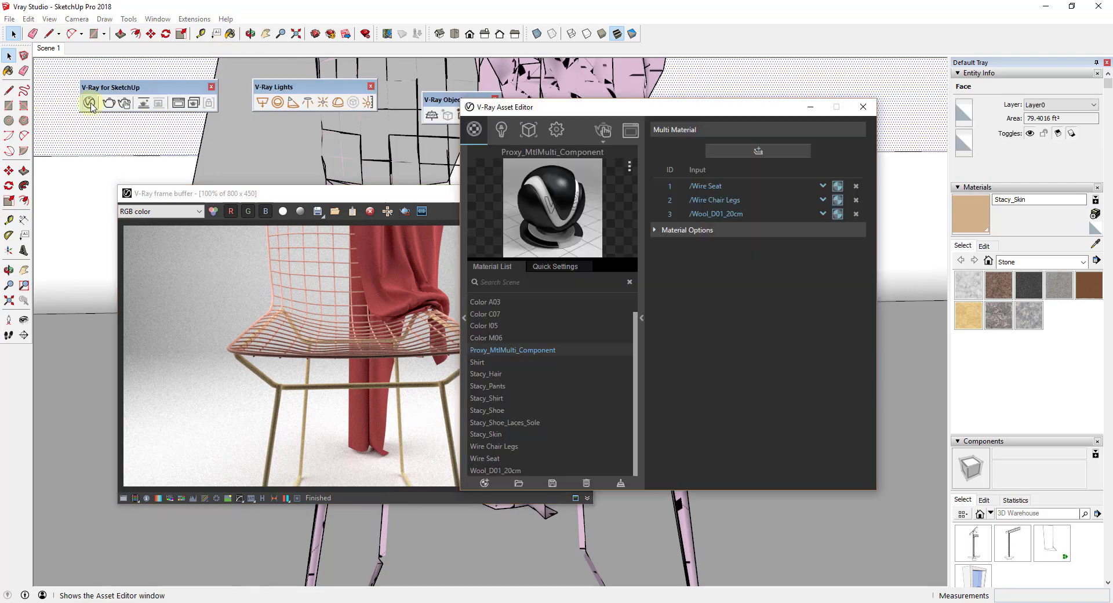
scroll(526, 392, "down", 2)
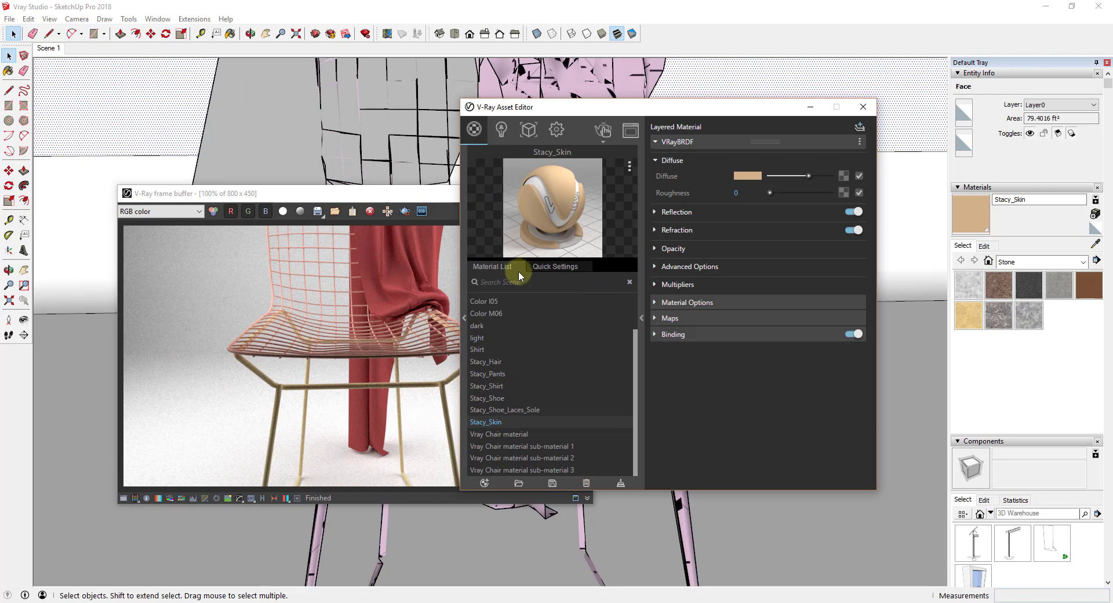
left_click(512, 436)
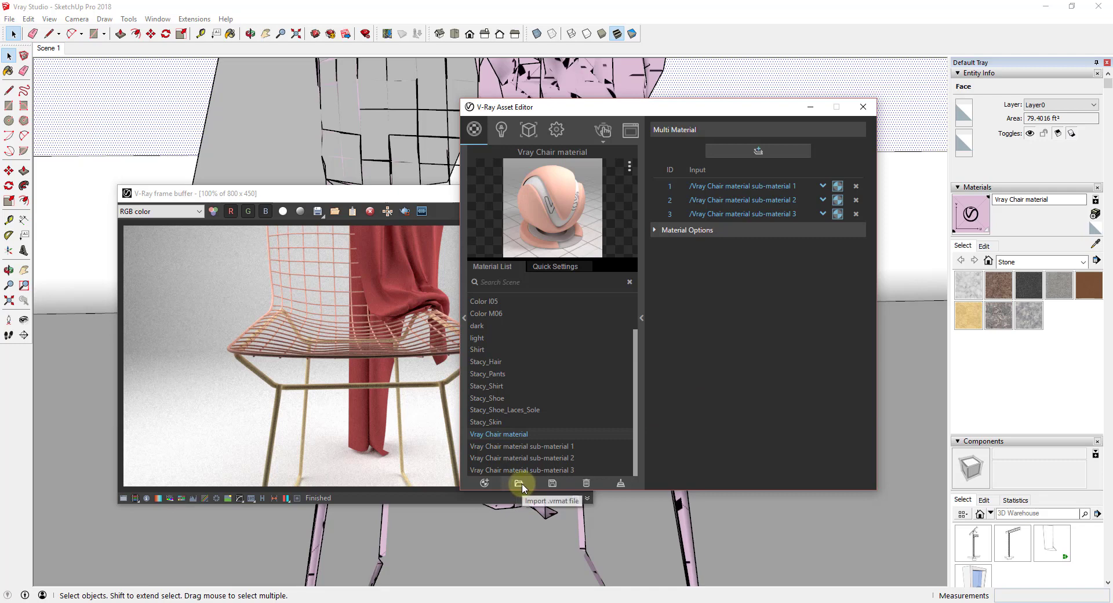
Step: Import Proxy_MtlMulti_Component.vrmat into the material list
left_click(521, 483)
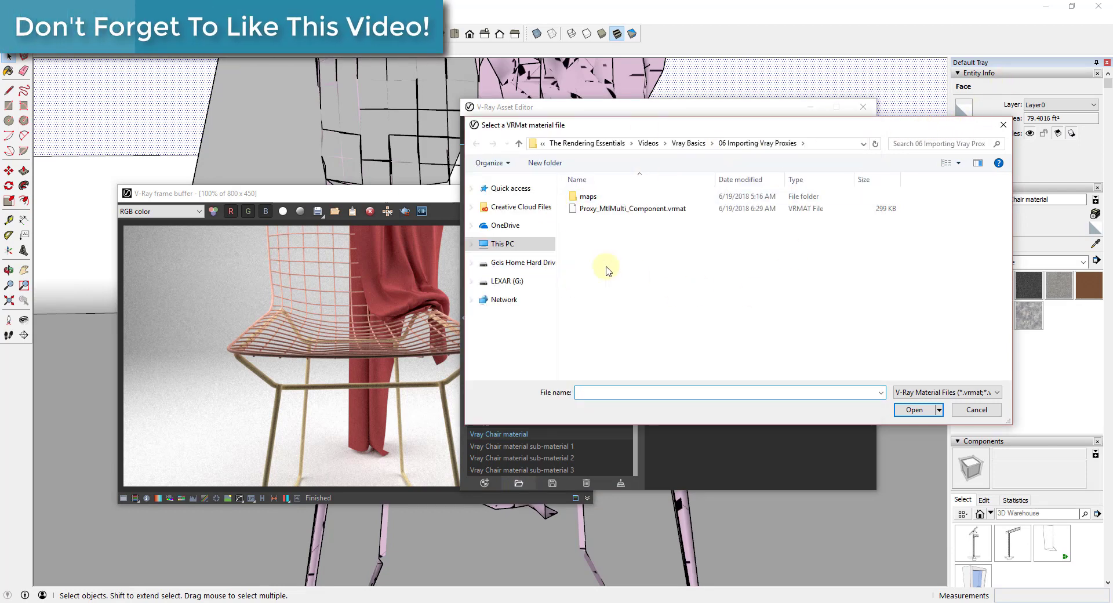
double_click(641, 210)
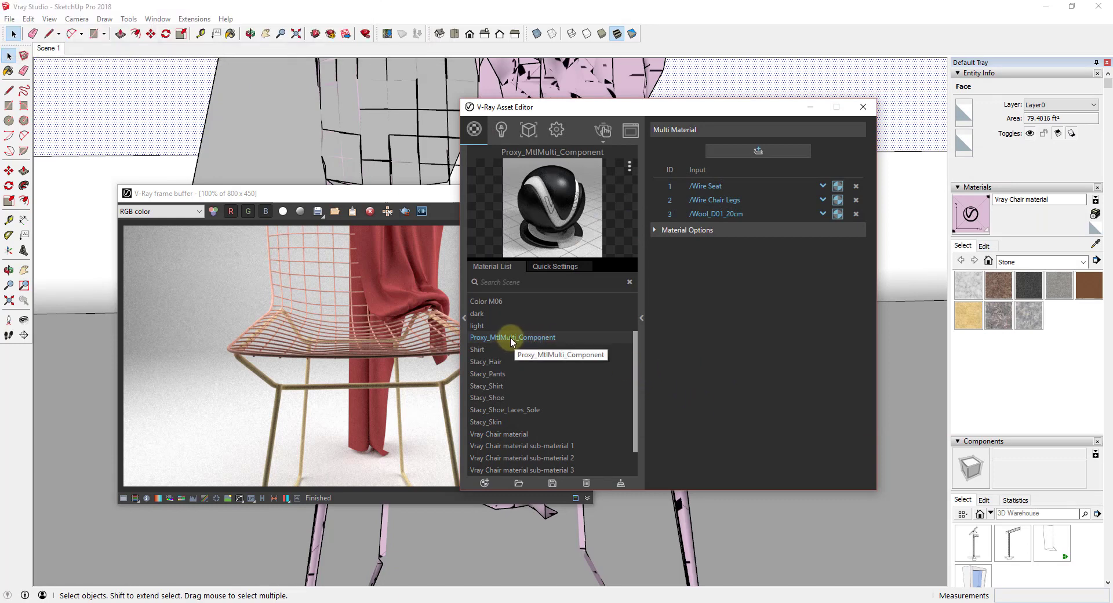
scroll(522, 339, "down", 1)
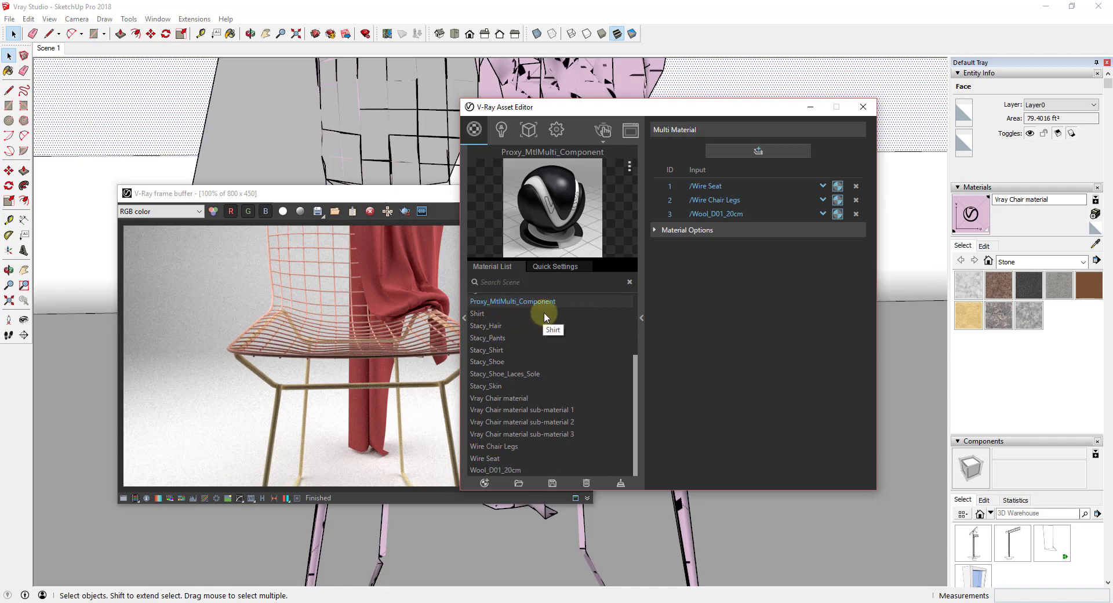
Step: Mark Proxy_MtlMulti_Component as the replacement and use it to replace the Vray Chair material
right_click(512, 302)
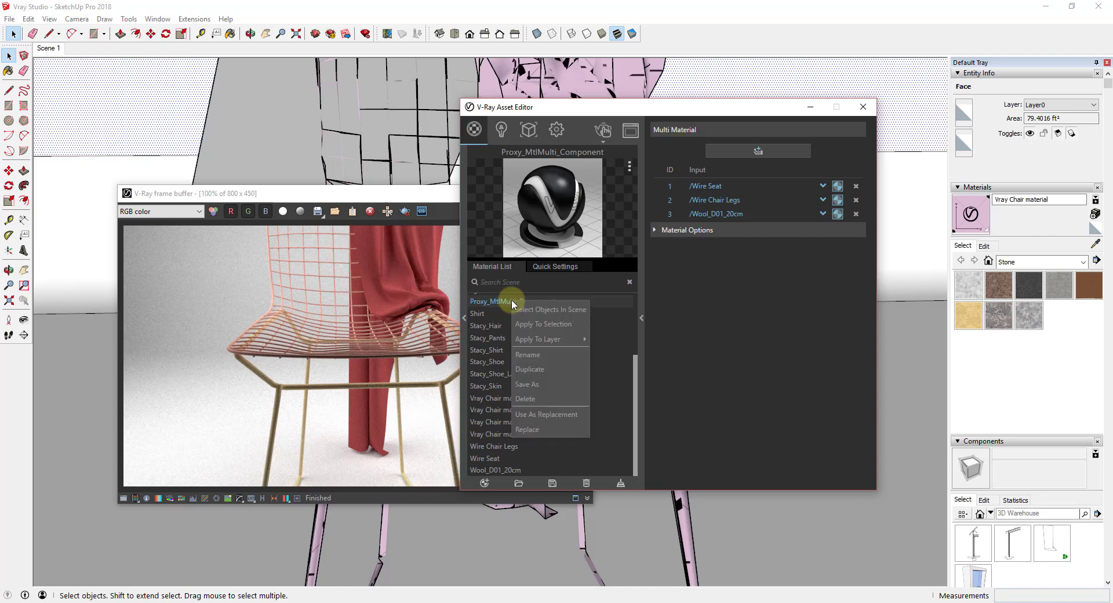
left_click(562, 415)
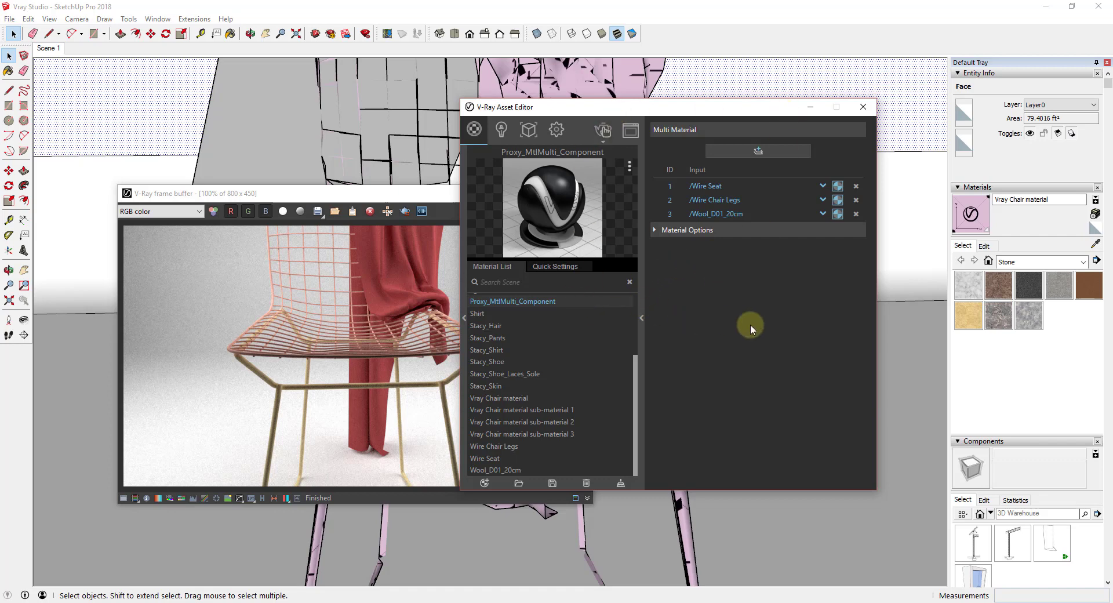
left_click(510, 398)
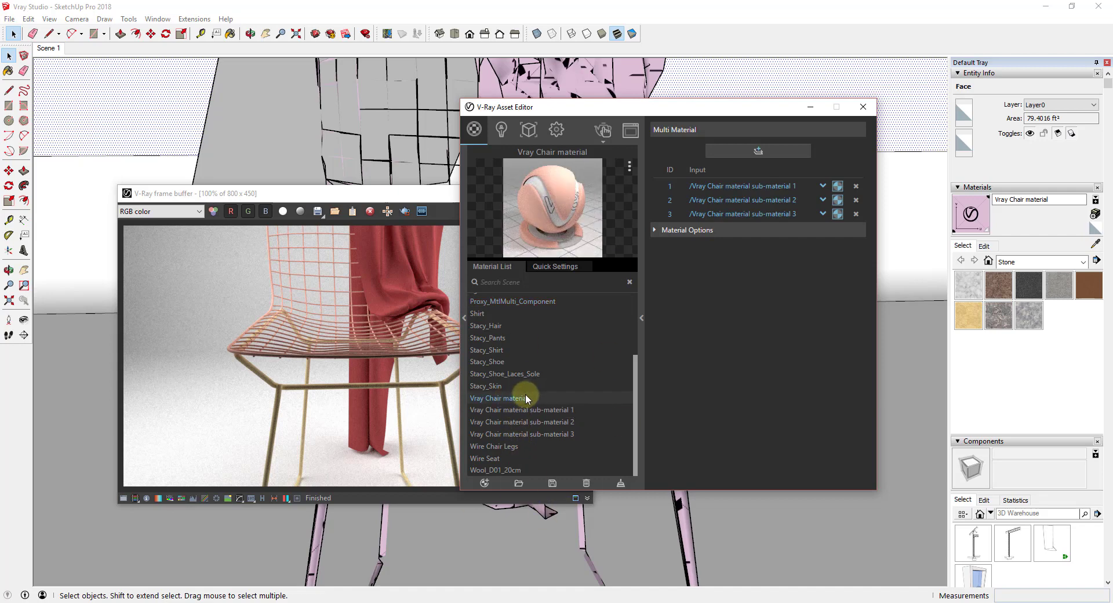
right_click(526, 398)
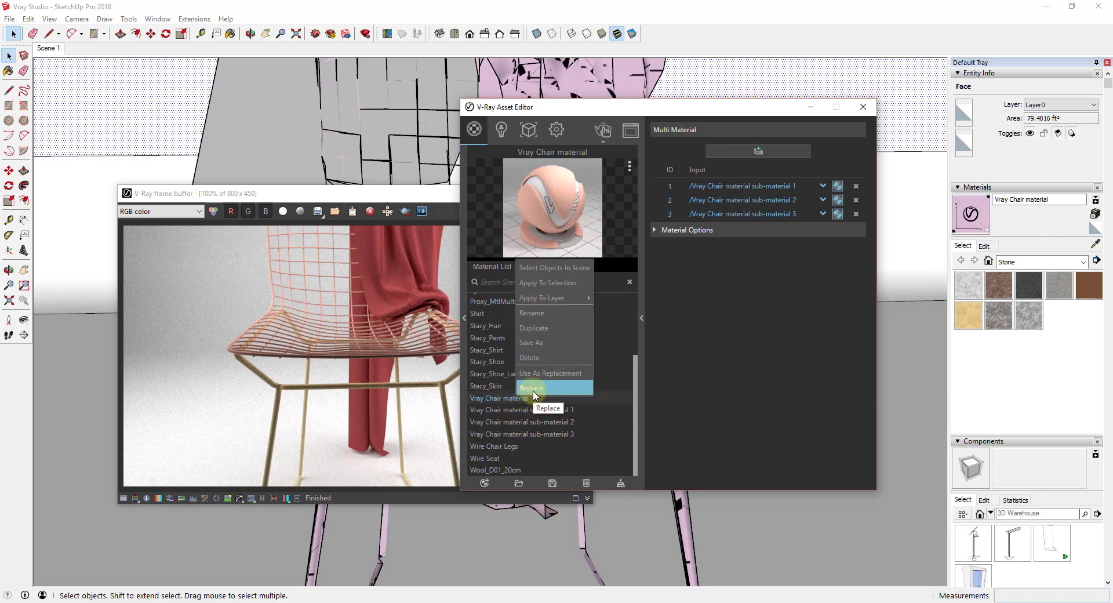
left_click(534, 393)
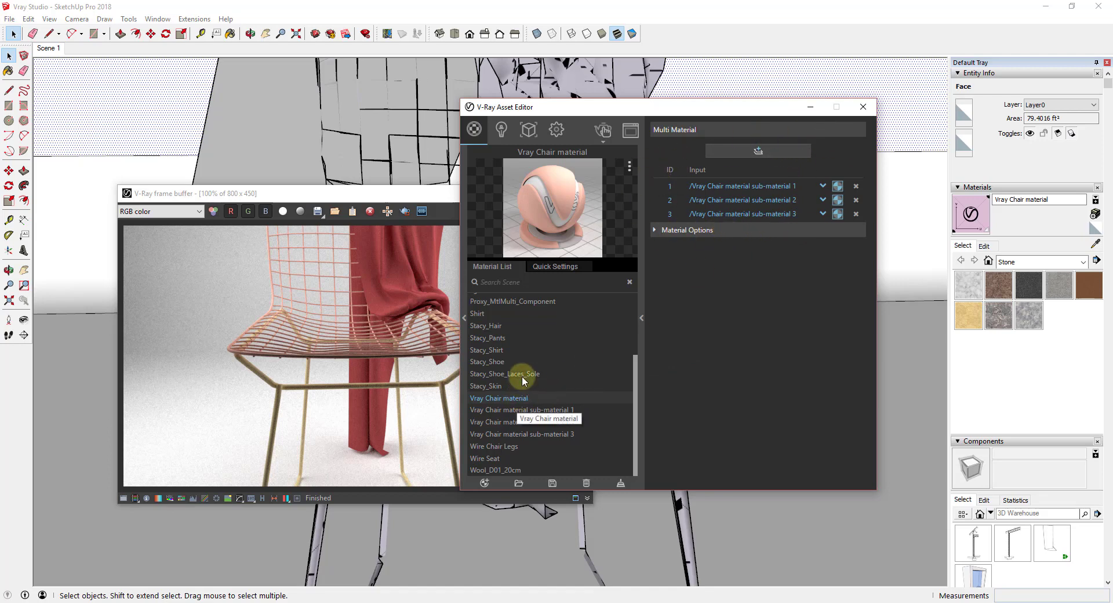
Step: Assign Wire Seat to ID 1, Wire Chair Legs to ID 2 and Wool_D01_20cm to ID 3
left_click(529, 300)
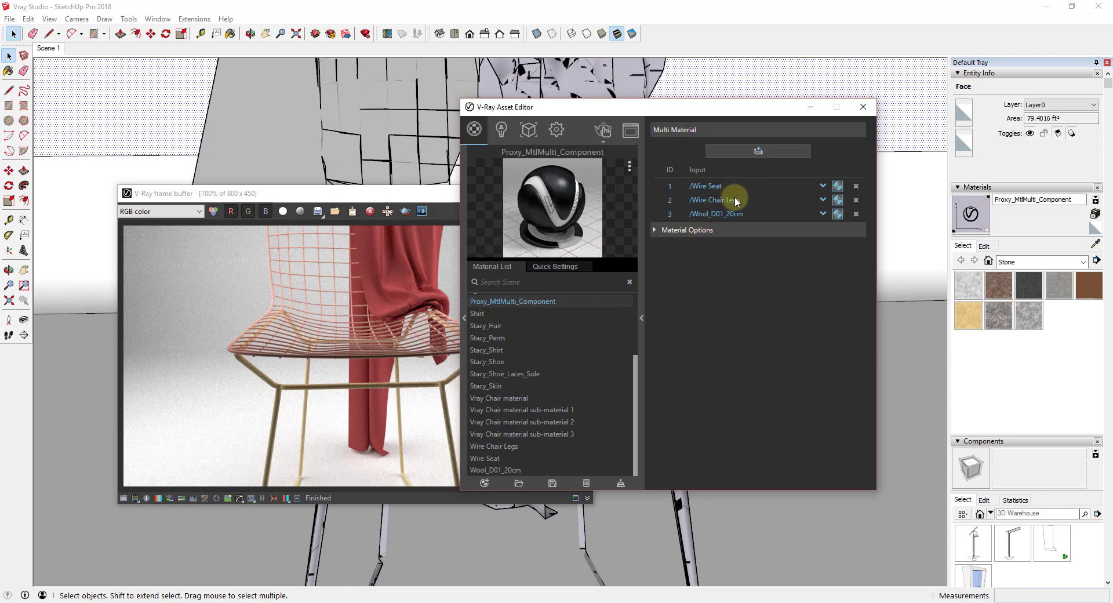
left_click(500, 397)
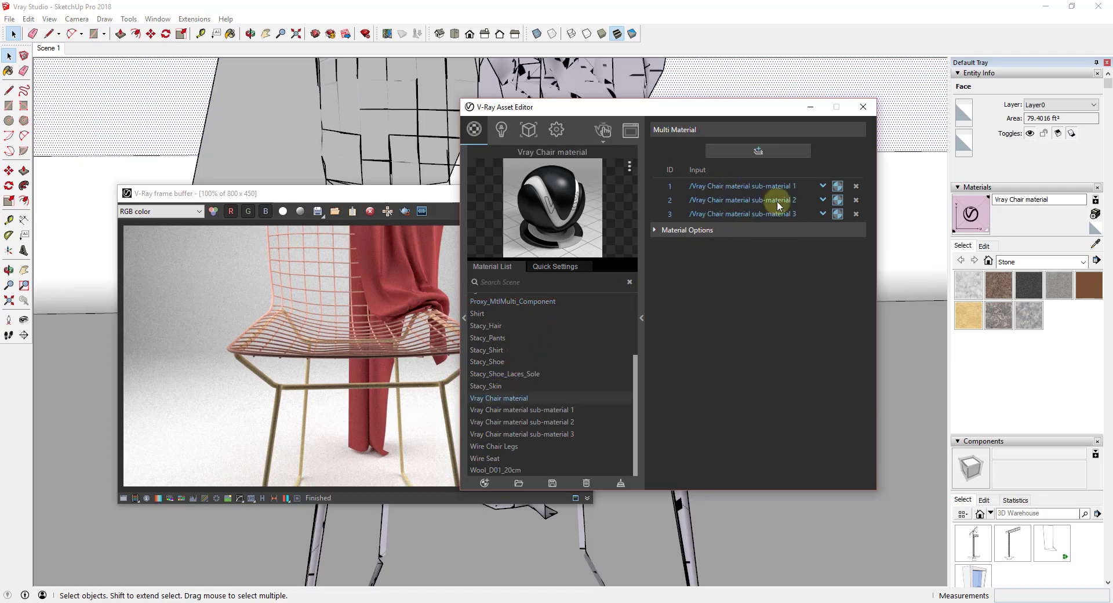
left_click(823, 186)
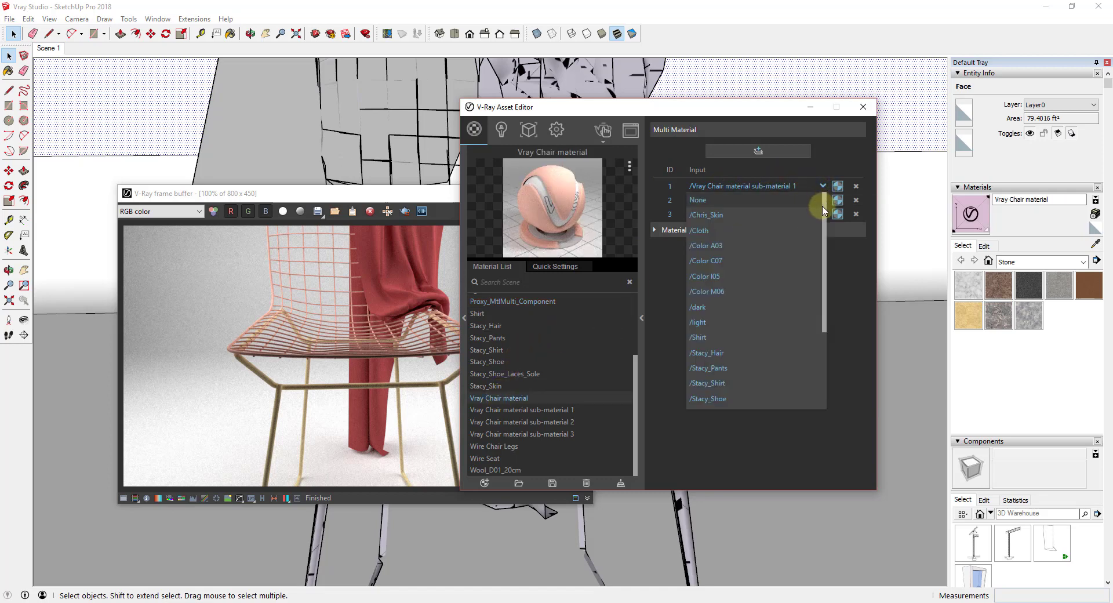
left_click_drag(824, 206, 829, 311)
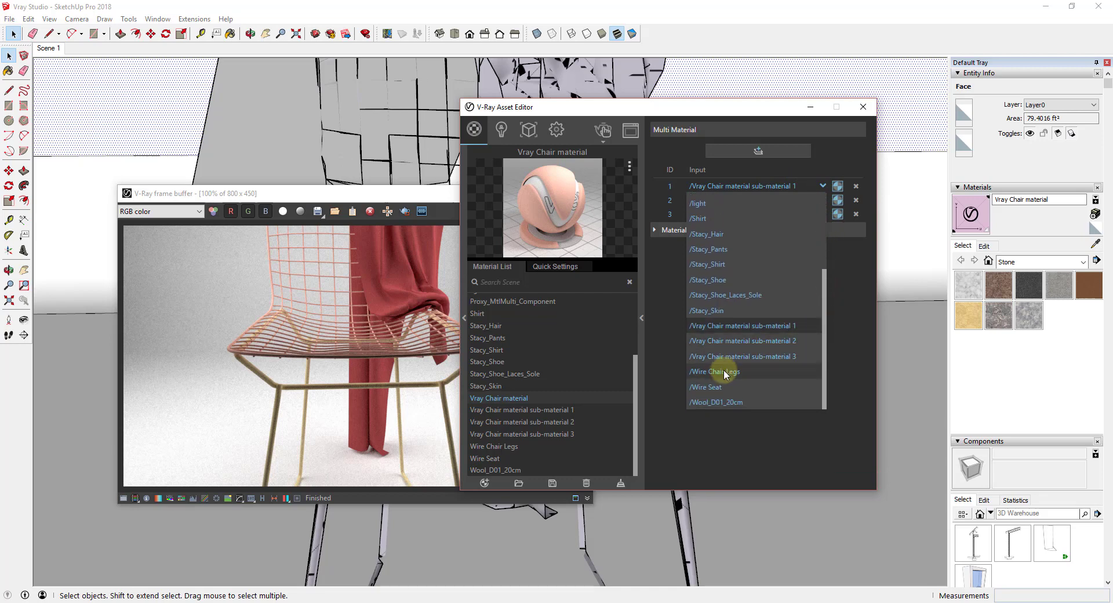
left_click(704, 386)
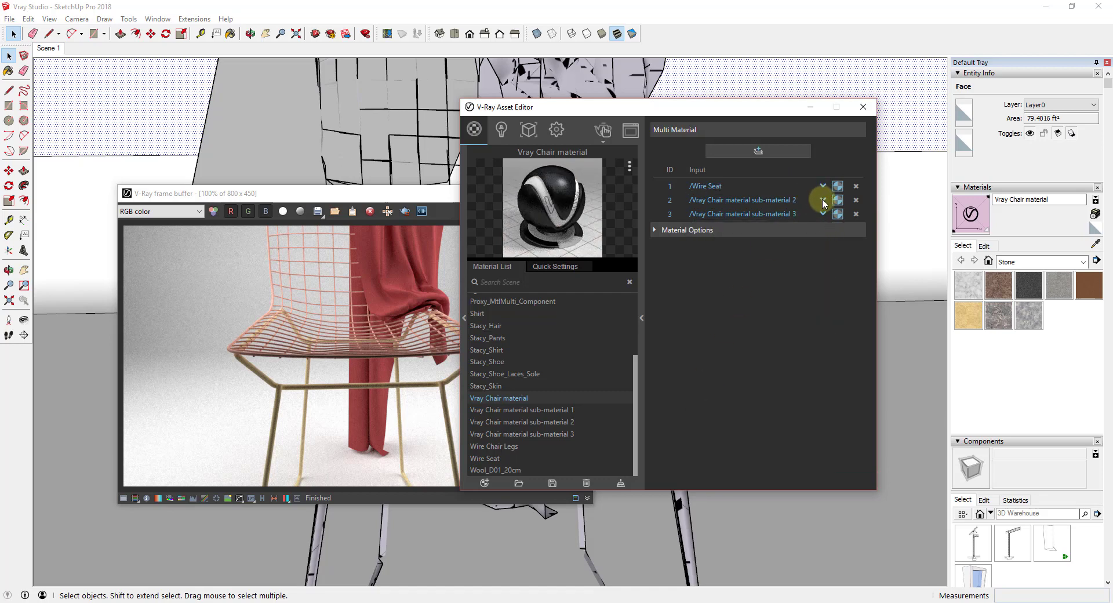
left_click(822, 199)
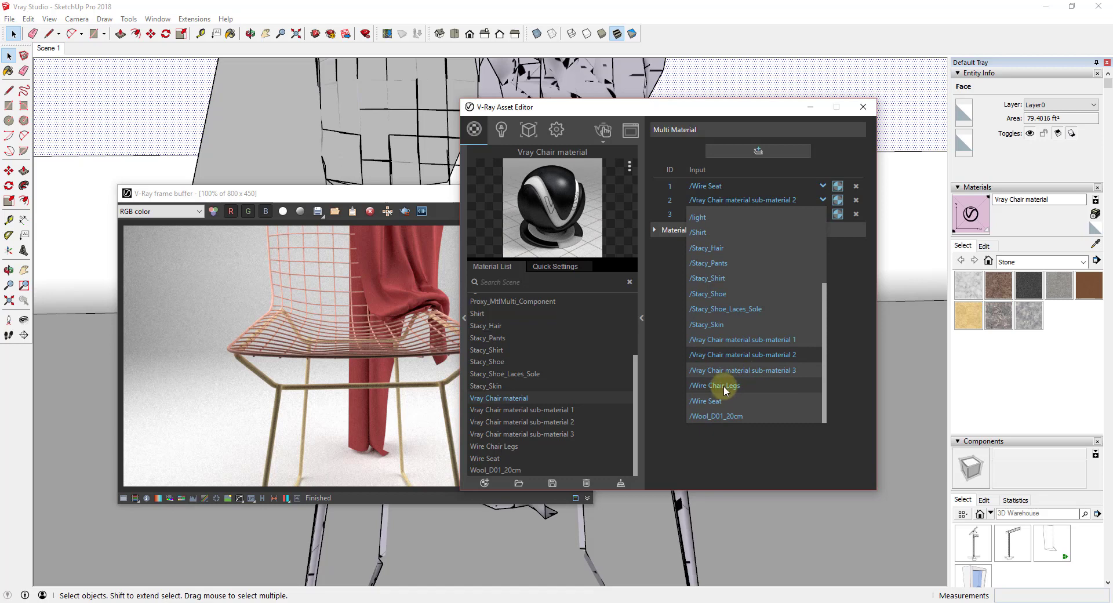
left_click(723, 385)
left_click(751, 214)
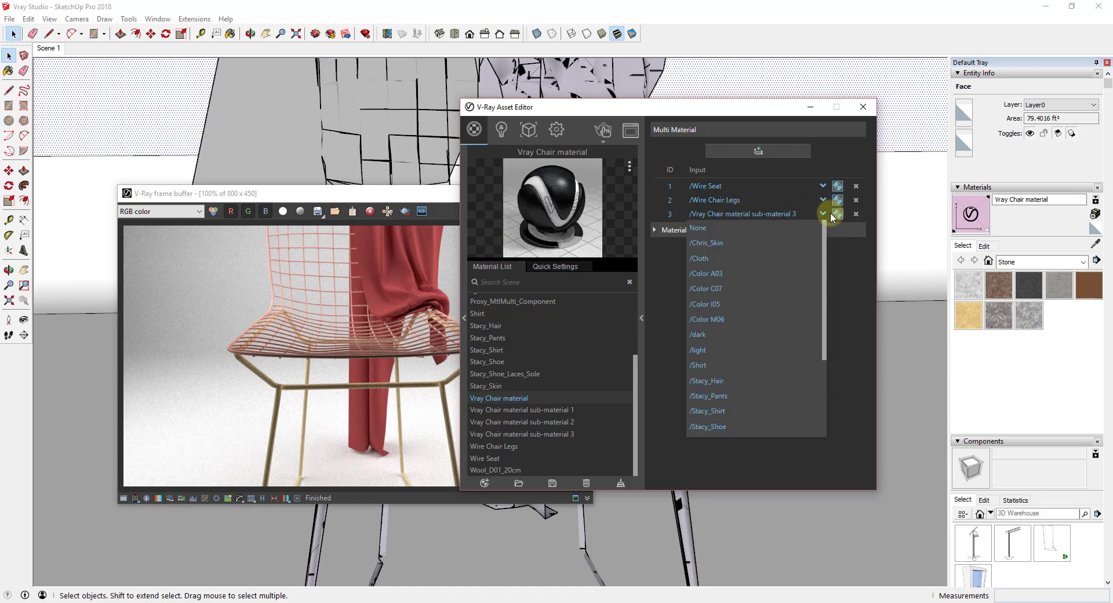
scroll(748, 345, "down", 5)
left_click(728, 434)
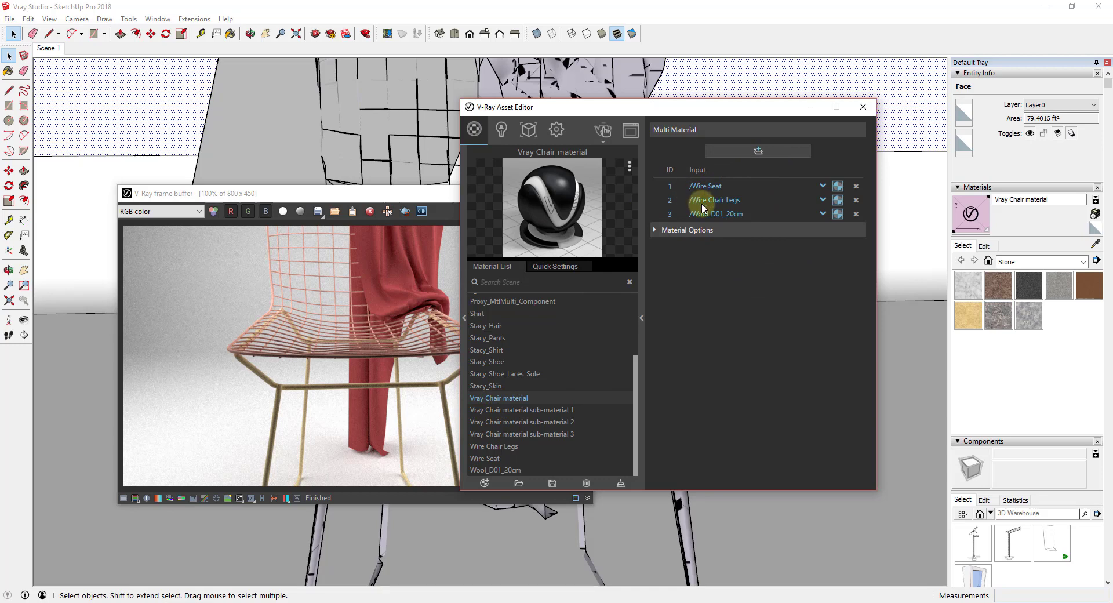
Step: Check the first Vray Chair sub-material, dismiss the Creative Cloud notification, and reselect Vray Chair material
left_click(539, 410)
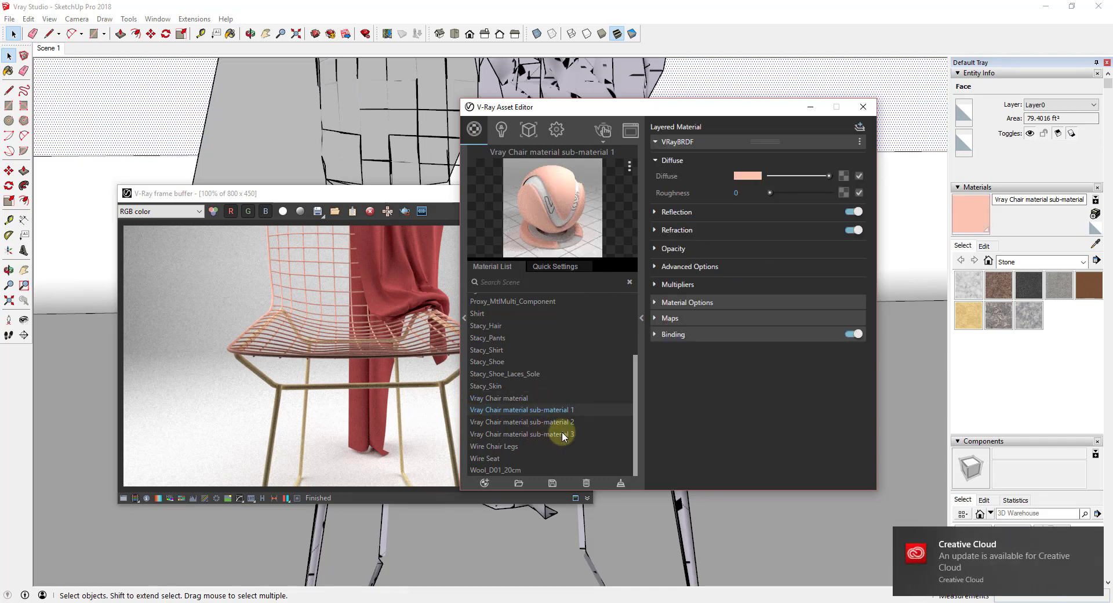
left_click(1094, 539)
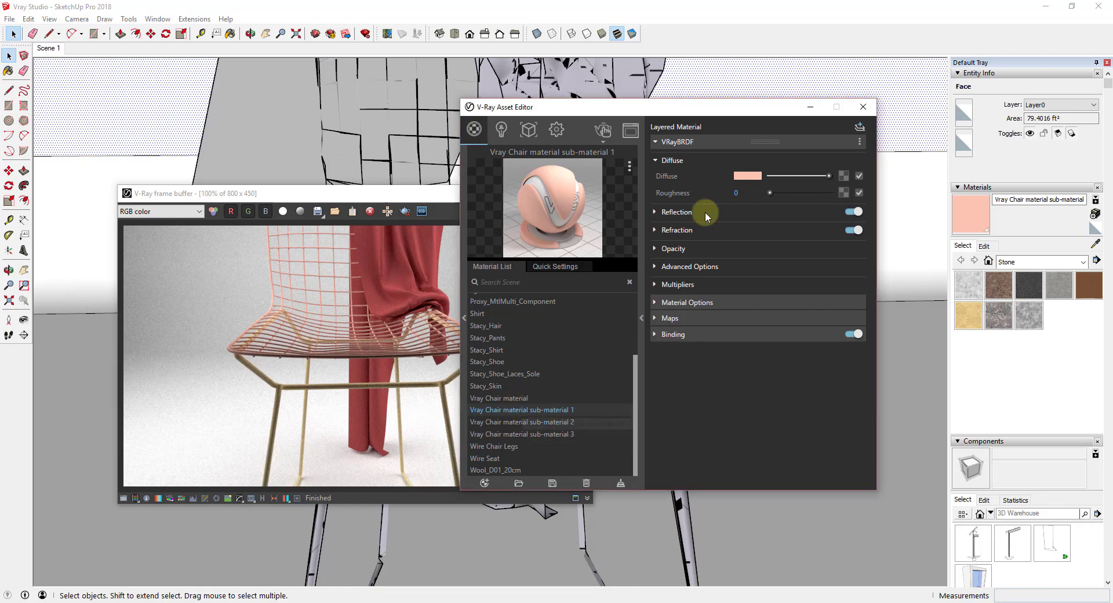
left_click(503, 398)
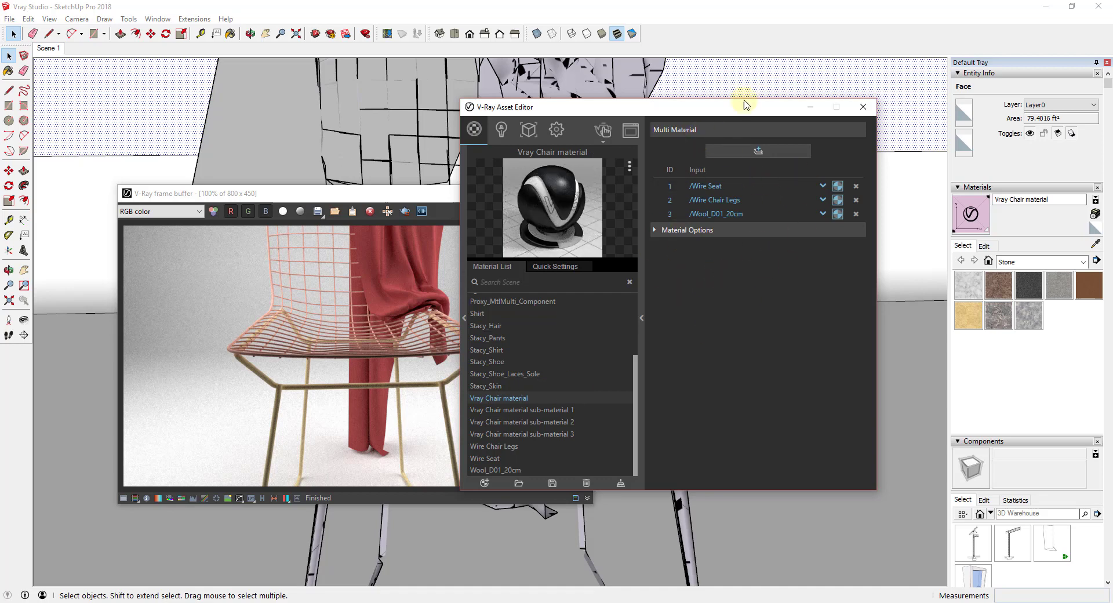
Step: Re-render the scene with the new materials and reframe the chair using Look Around and Orbit
left_click(809, 109)
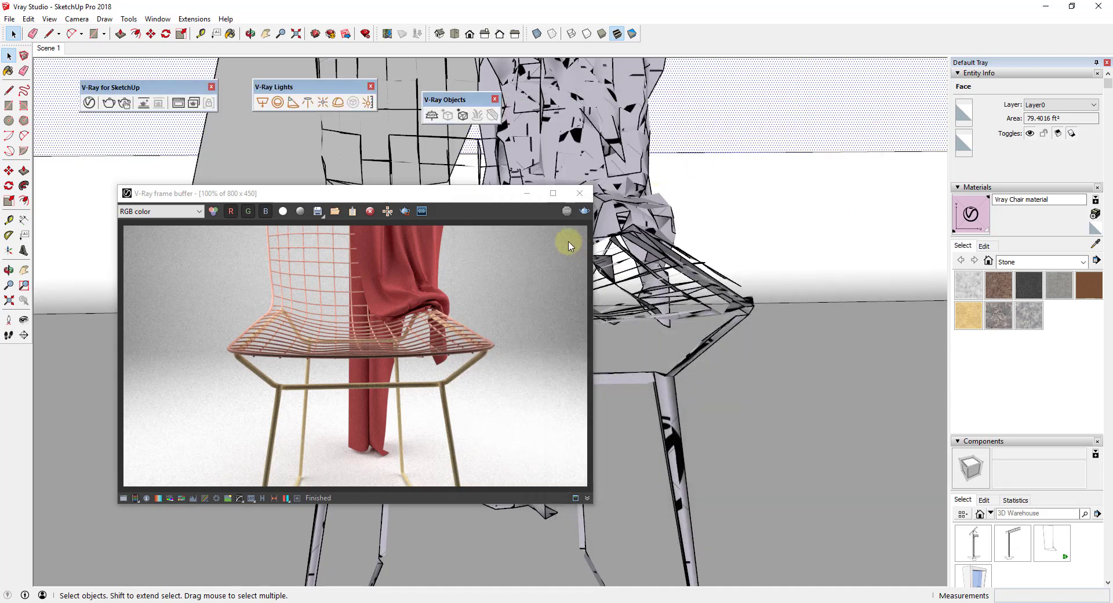
left_click(583, 212)
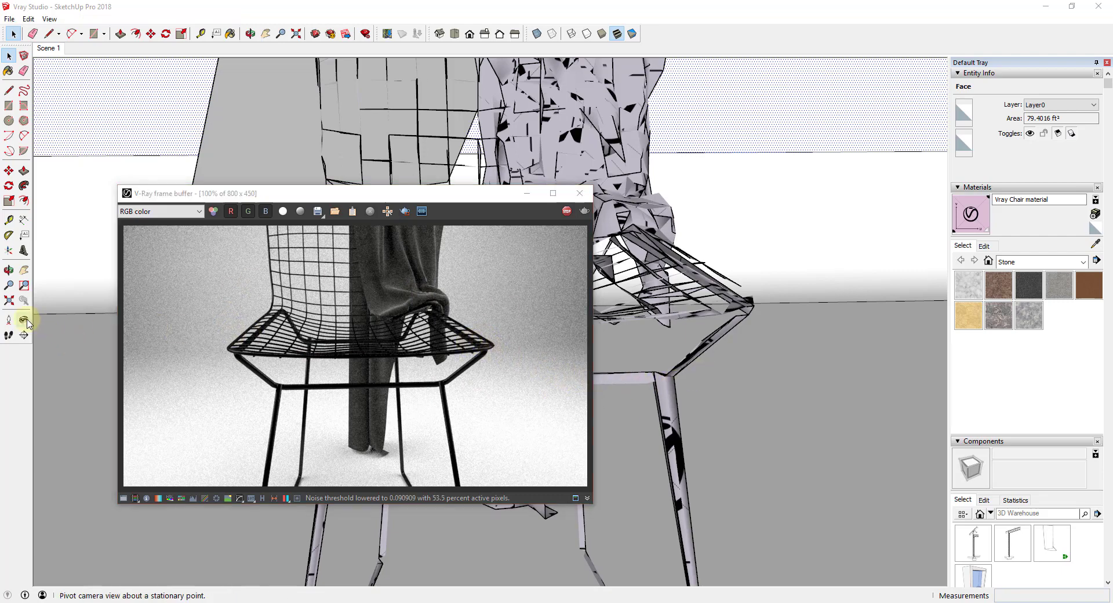
left_click(24, 319)
left_click_drag(767, 365, 752, 422)
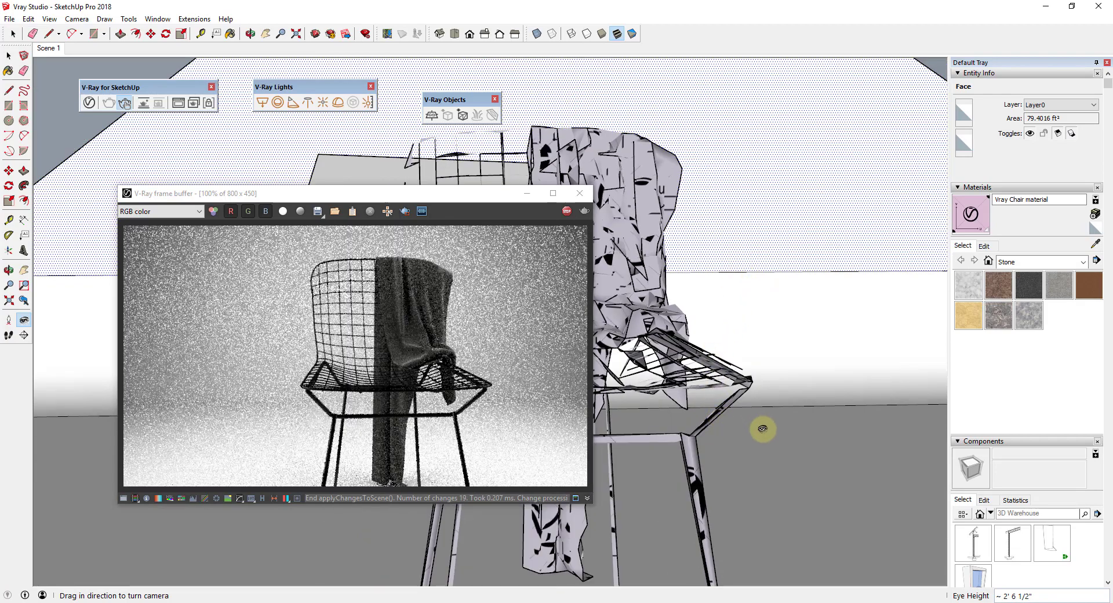
key("o")
mouse_move(759, 427)
middle_mouse_down()
mouse_move(750, 405)
mouse_move(741, 413)
middle_mouse_up()
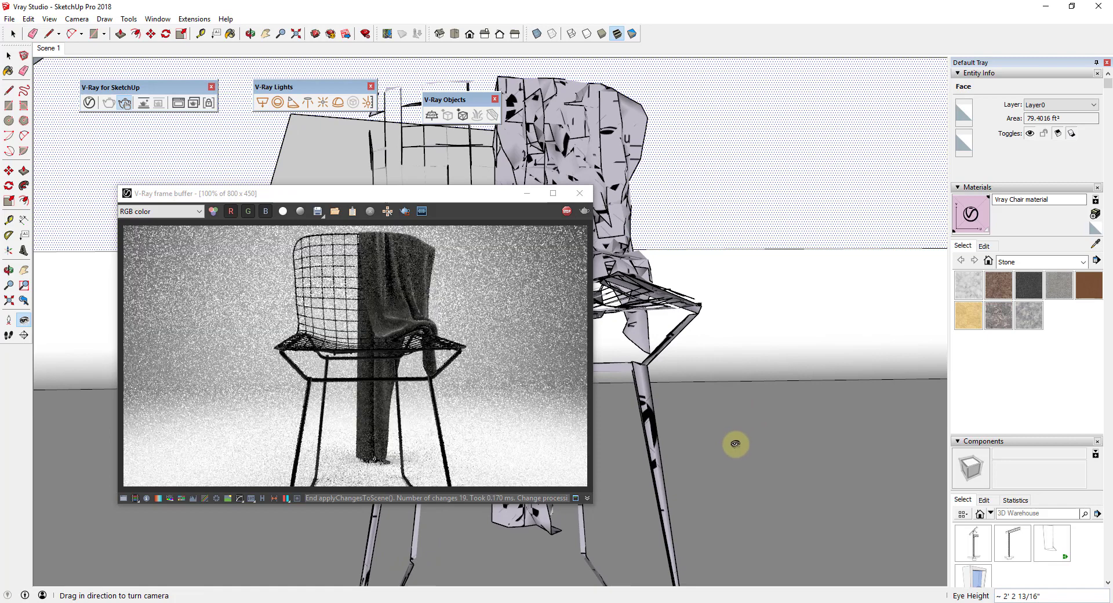